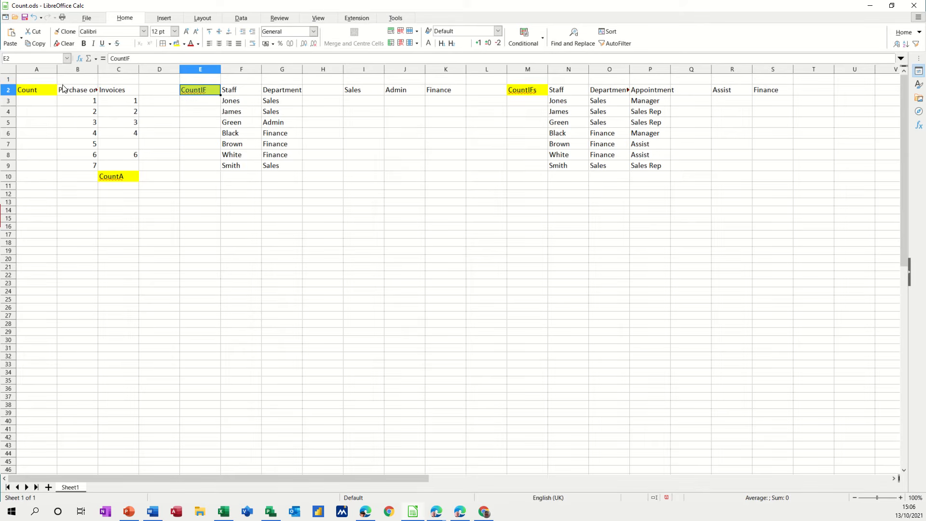
Enter the formula =COUNT(B3:B9) in cell B10 to count the purchase orders.
{"action": "left_click", "coordinate": [76, 179]}
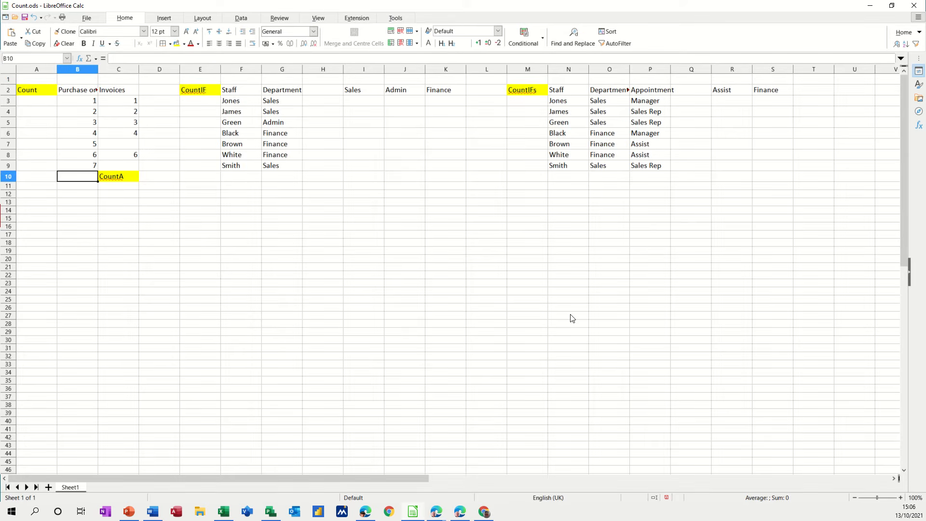
{"action": "type", "text": "=count"}
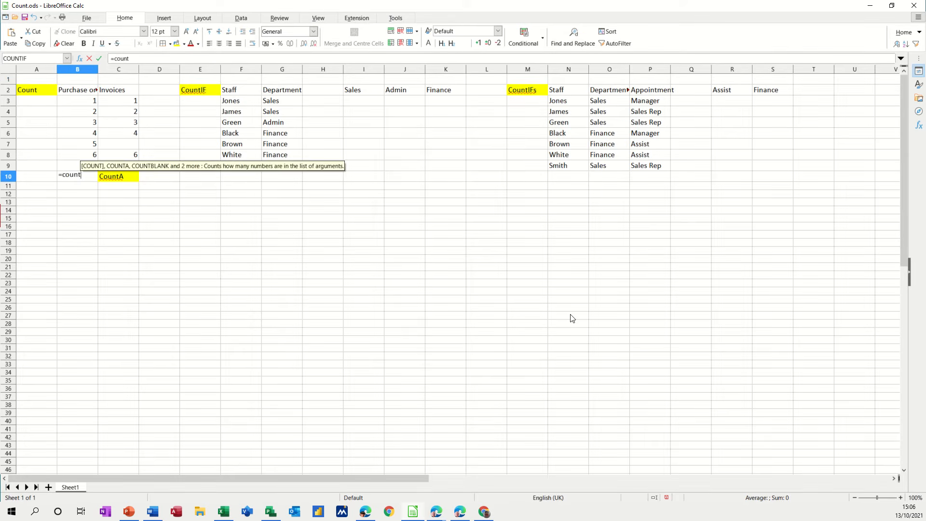
{"action": "type", "text": "("}
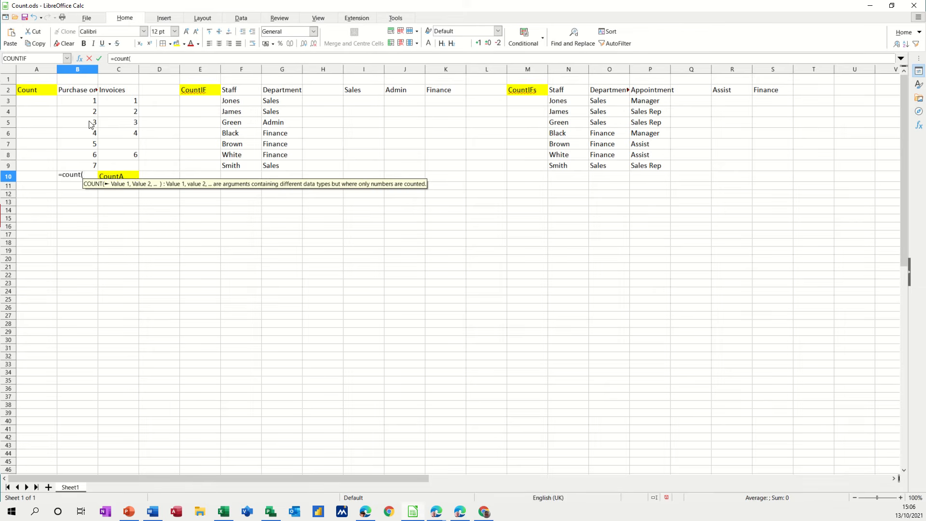
{"action": "left_click_drag", "start_coordinate": [81, 103], "coordinate": [83, 165]}
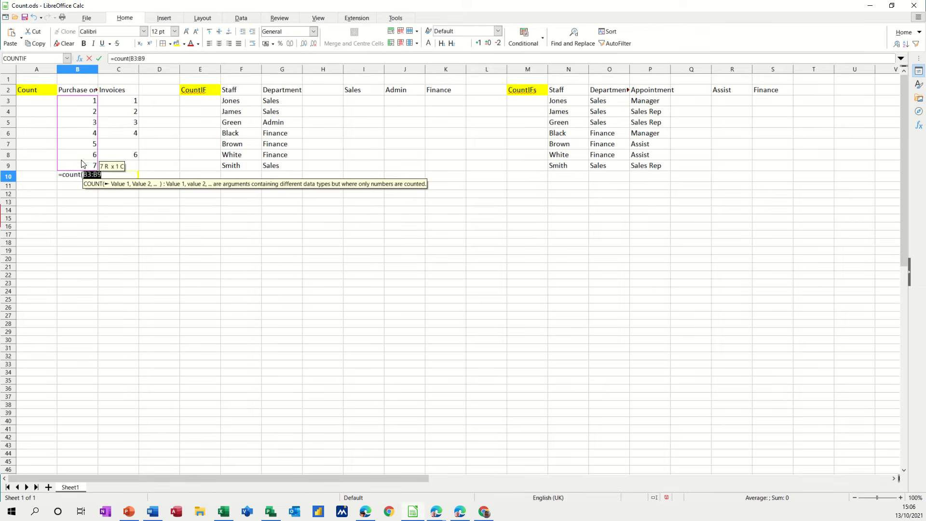
{"action": "type", "text": ")"}
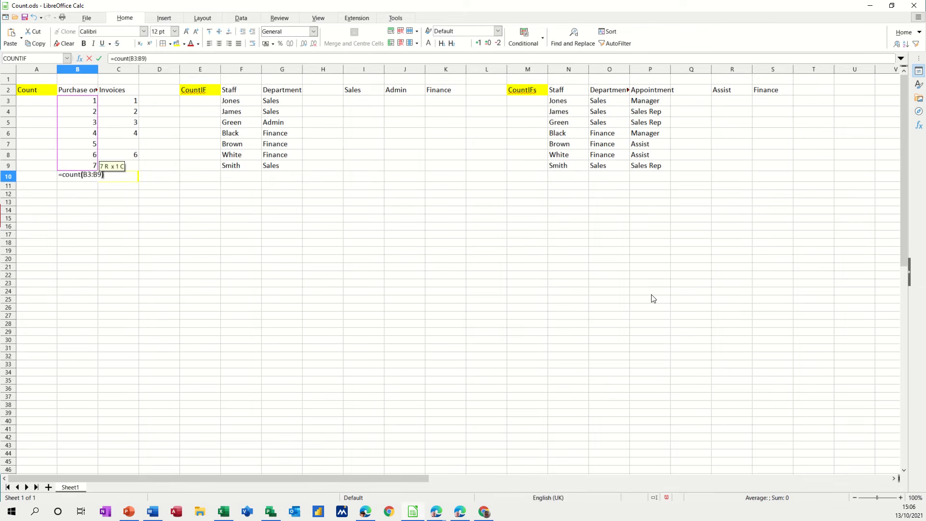
{"action": "left_click", "coordinate": [99, 59]}
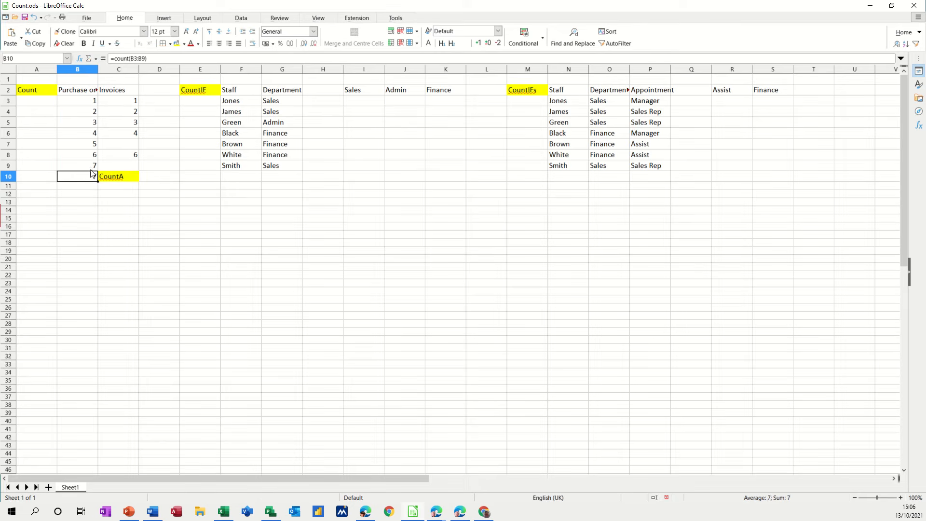
Fill the COUNT formula from B10 across into C10 to count the invoices, and check both formulas.
{"action": "left_click_drag", "start_coordinate": [98, 181], "coordinate": [132, 184]}
{"action": "left_click", "coordinate": [130, 179]}
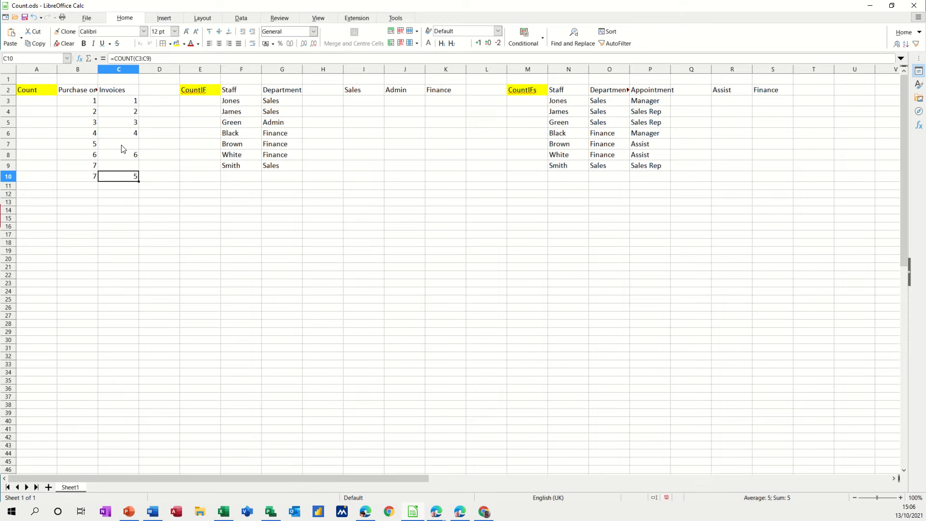
{"action": "left_click", "coordinate": [76, 179]}
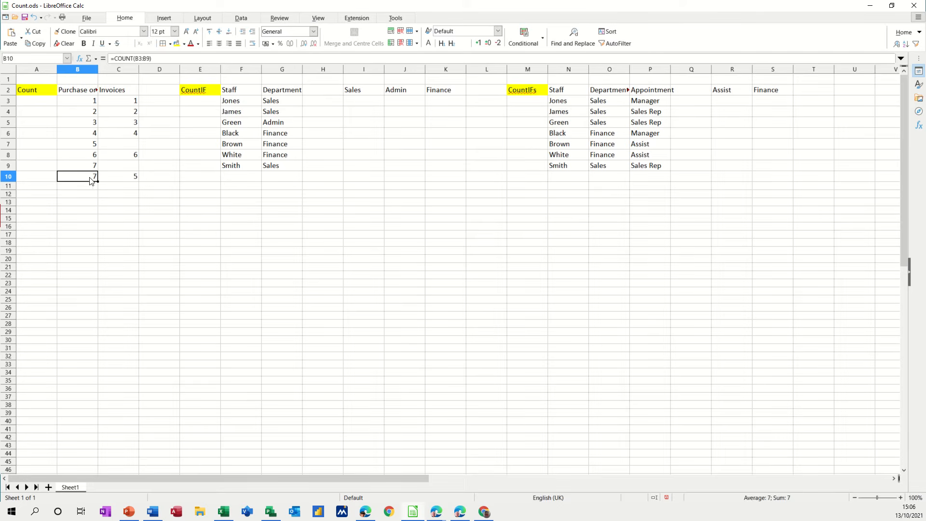
{"action": "left_click", "coordinate": [125, 180]}
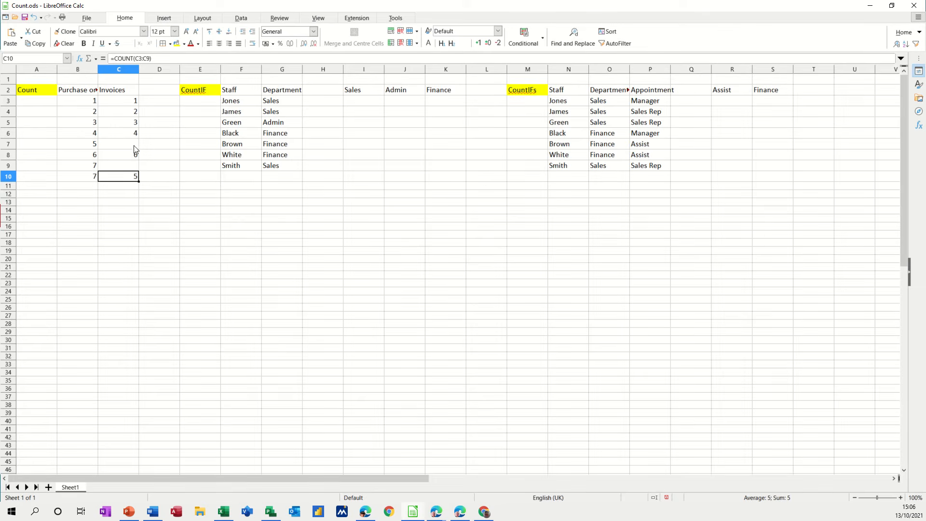
Try filling the COUNT formula from C10 across to F10, beneath the Staff column, and inspect the formula in F10.
{"action": "left_click", "coordinate": [196, 179]}
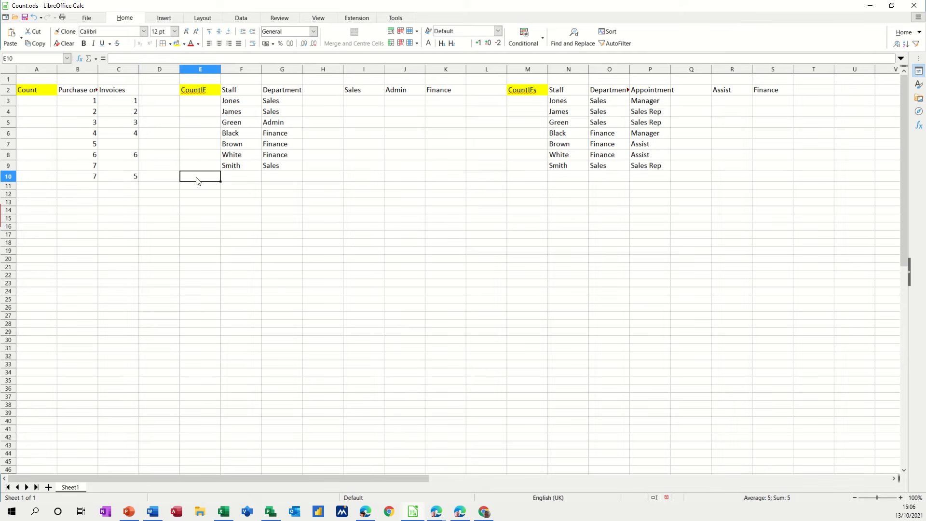
{"action": "left_click", "coordinate": [232, 179]}
{"action": "left_click", "coordinate": [136, 178]}
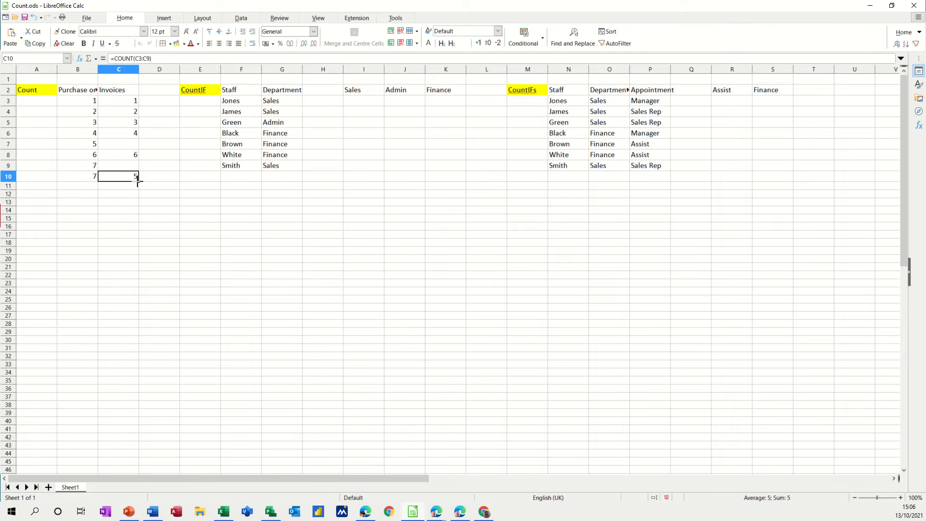
{"action": "left_click_drag", "start_coordinate": [137, 180], "coordinate": [240, 180]}
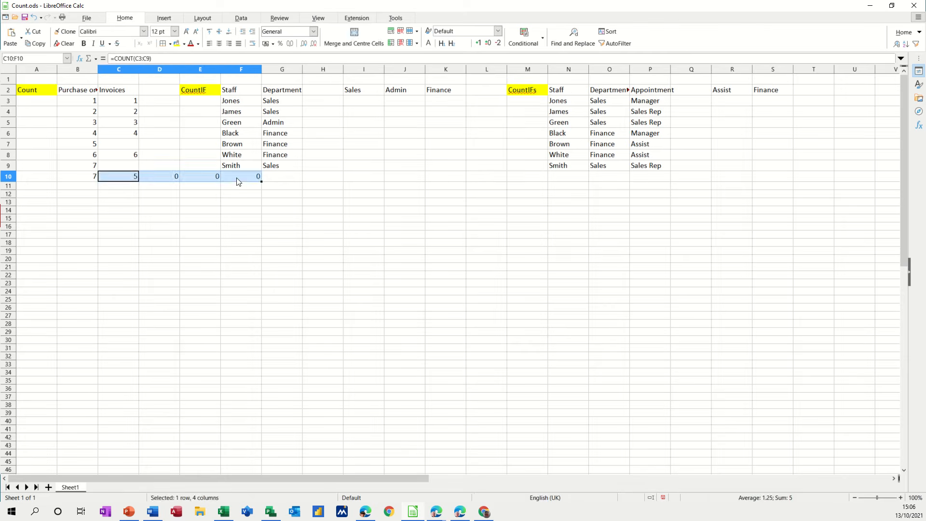
{"action": "left_click", "coordinate": [239, 181]}
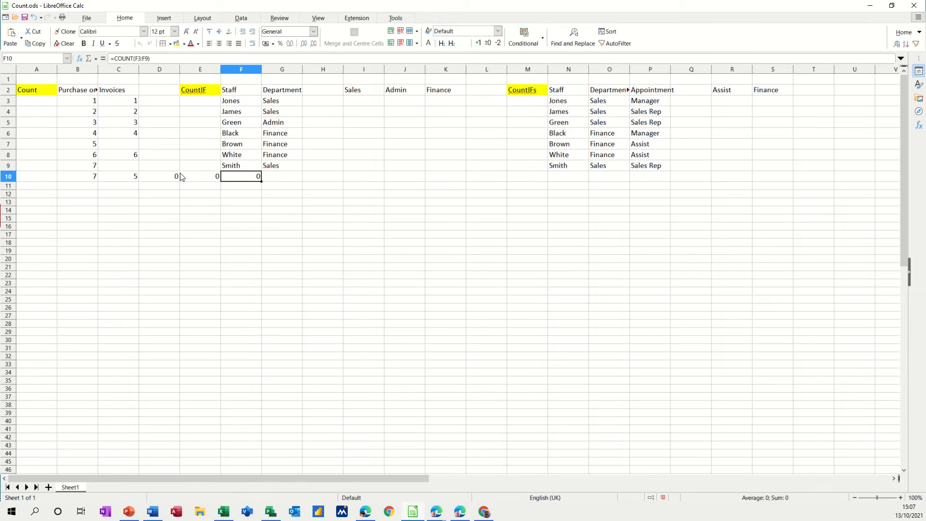
Clear the copied COUNT formulas from cells D10 to F10.
{"action": "left_click_drag", "start_coordinate": [163, 177], "coordinate": [203, 179]}
{"action": "key", "text": "Delete"}
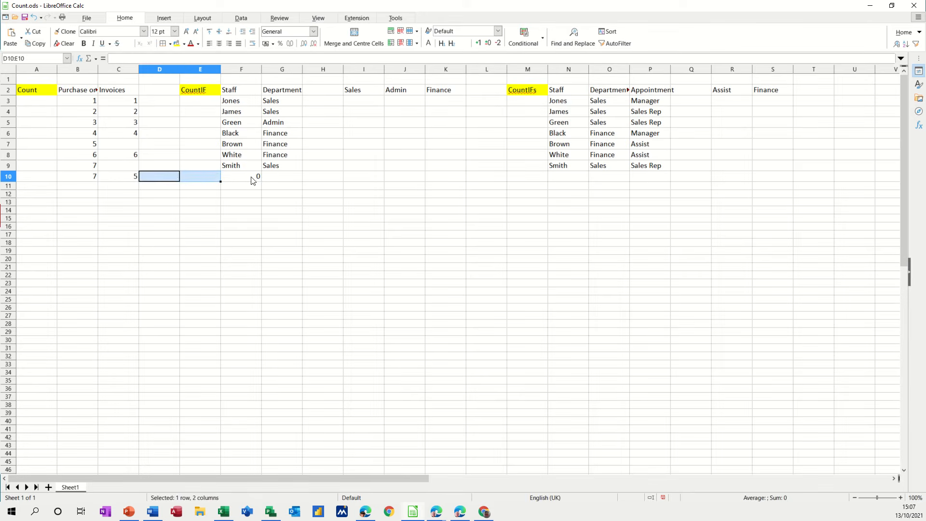
{"action": "left_click", "coordinate": [252, 182]}
{"action": "key", "text": "Delete"}
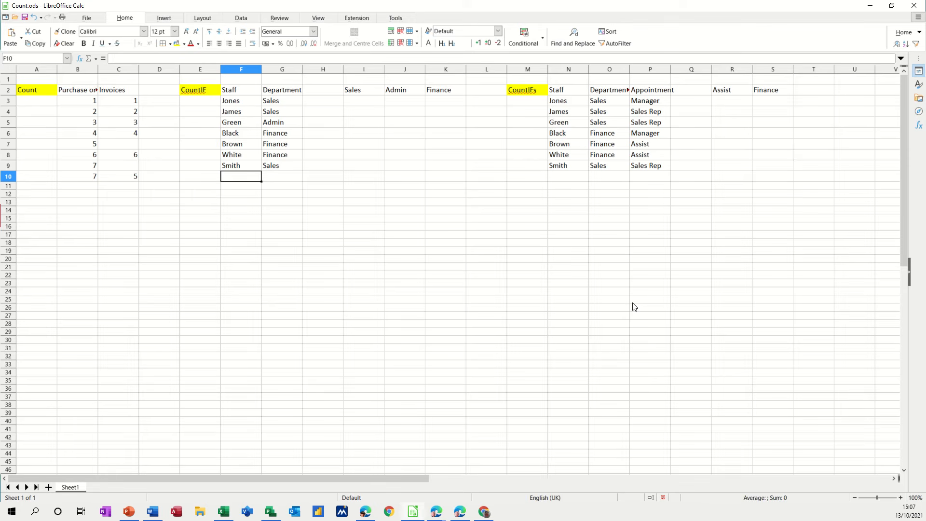
Enter the formula =COUNTA(F3:F9) in cell F10 to count the staff names.
{"action": "type", "text": "+coun"}
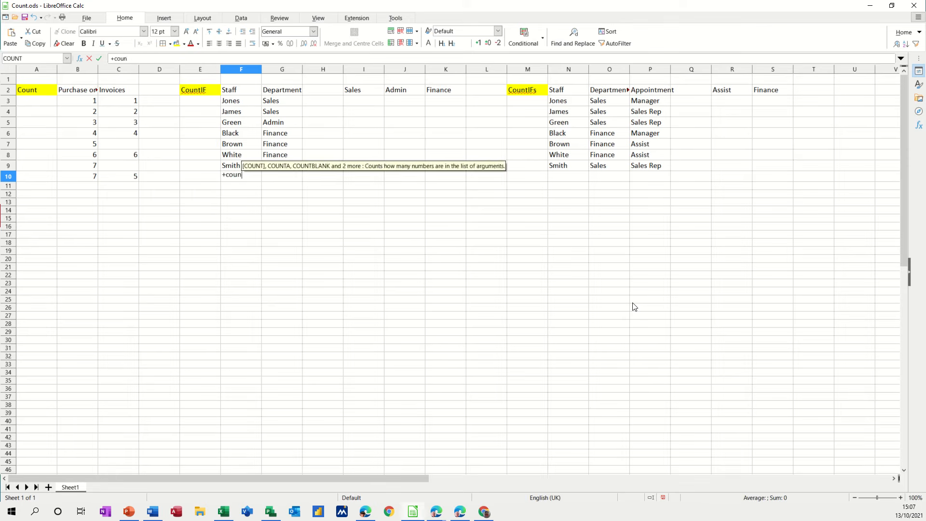
{"action": "type", "text": "ta("}
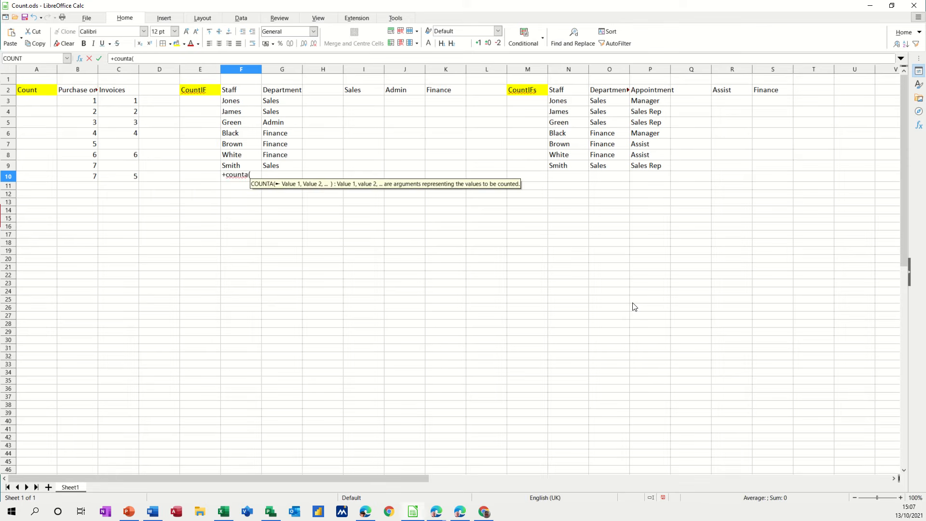
{"action": "left_click", "coordinate": [226, 178]}
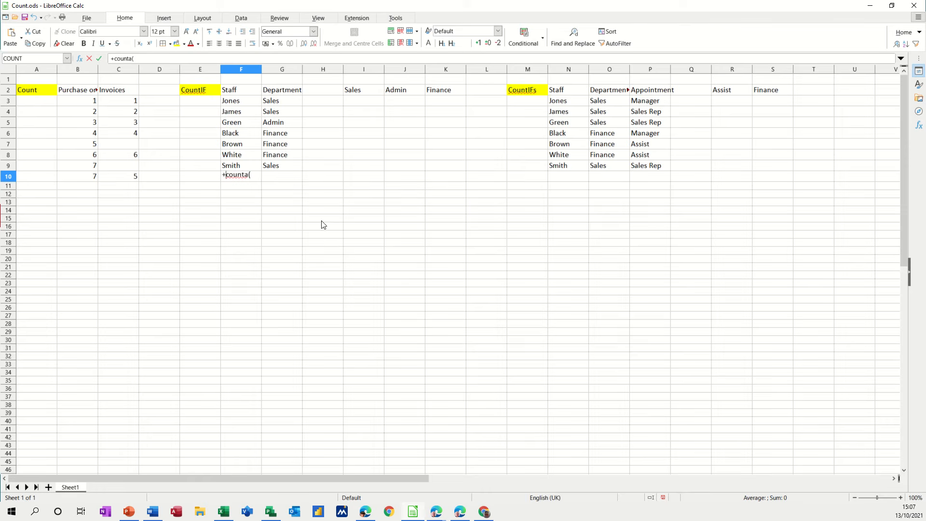
{"action": "key", "text": "BackSpace"}
{"action": "type", "text": "="}
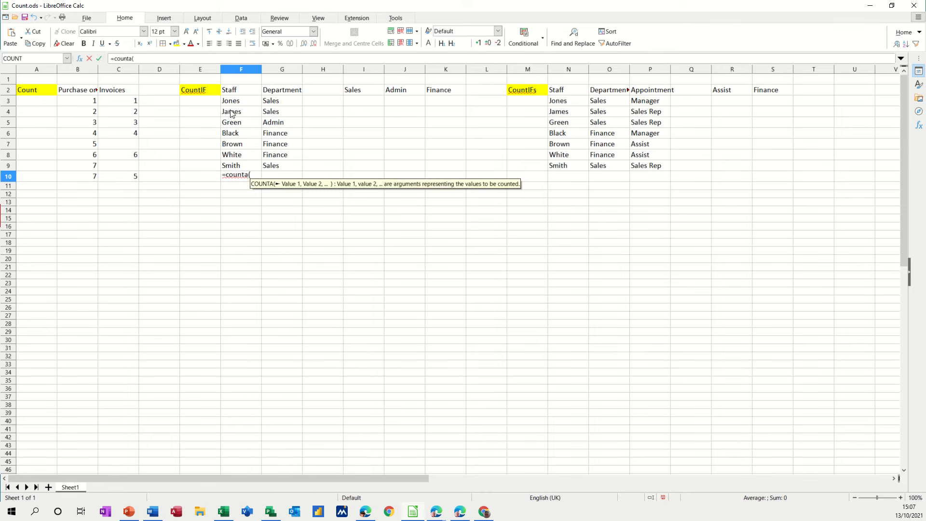
{"action": "left_click_drag", "start_coordinate": [232, 103], "coordinate": [232, 166]}
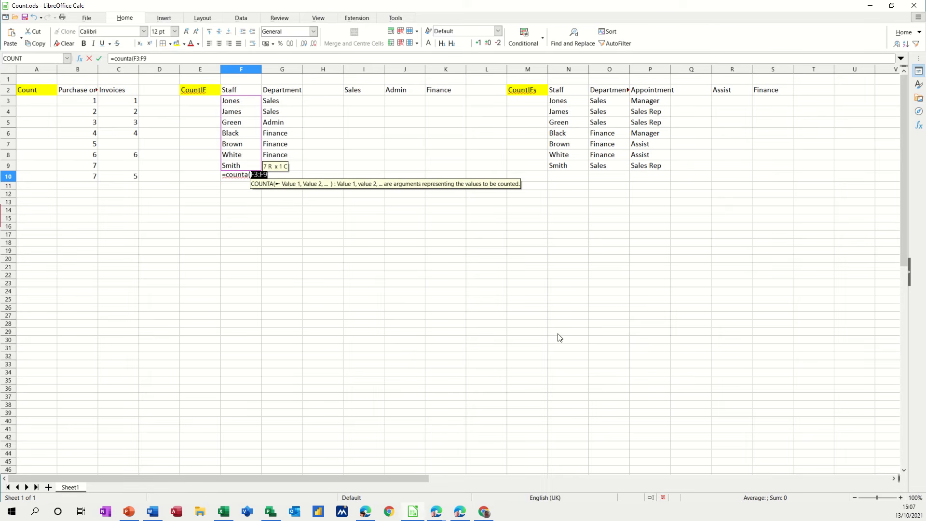
{"action": "type", "text": ")"}
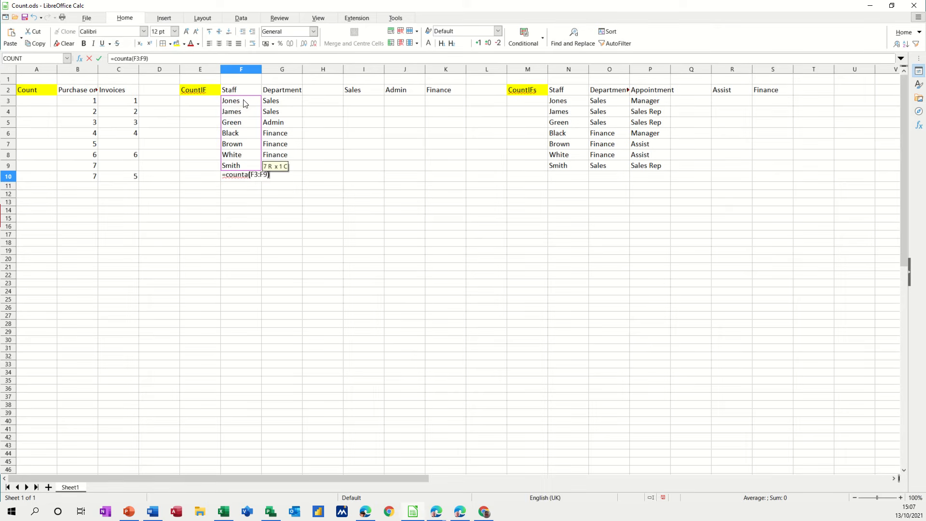
{"action": "key", "text": "Return"}
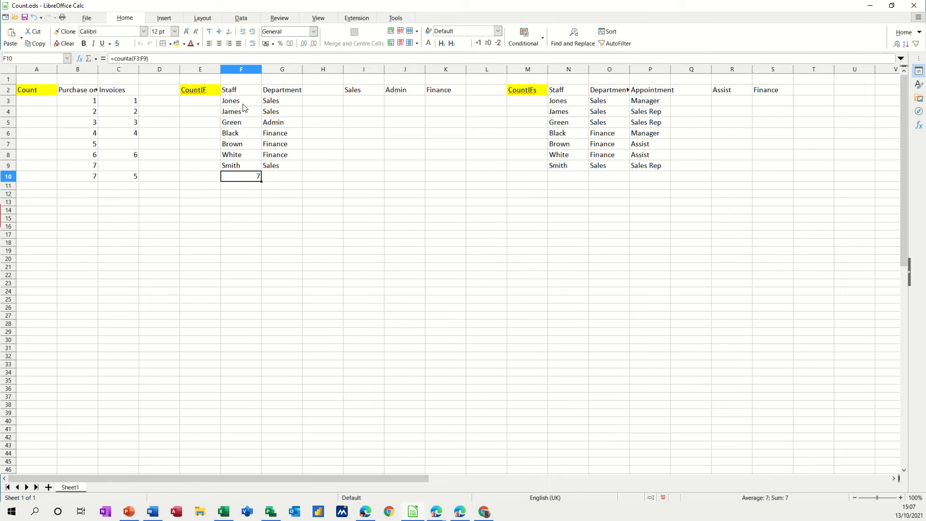
Replace the staff name in F6 with the number 1 to test the COUNTA formula.
{"action": "left_click", "coordinate": [237, 139]}
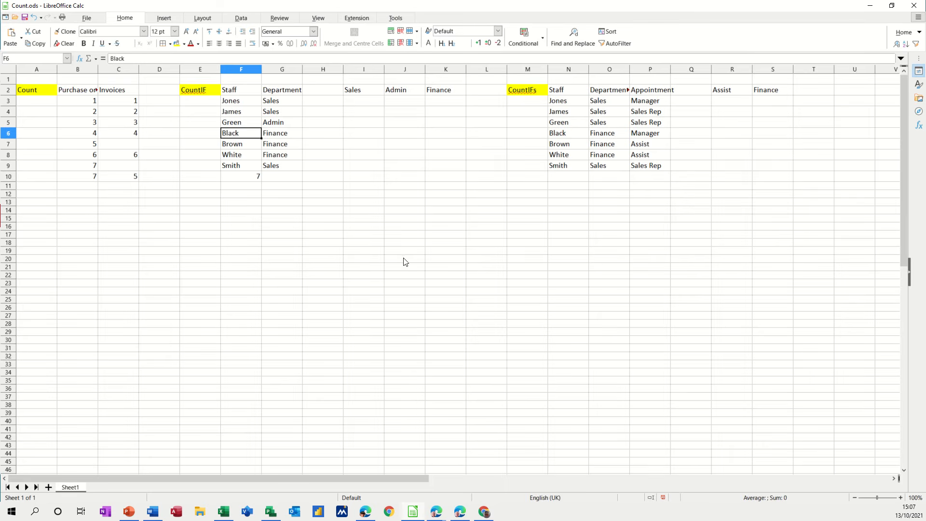
{"action": "type", "text": "1"}
{"action": "left_click", "coordinate": [271, 236]}
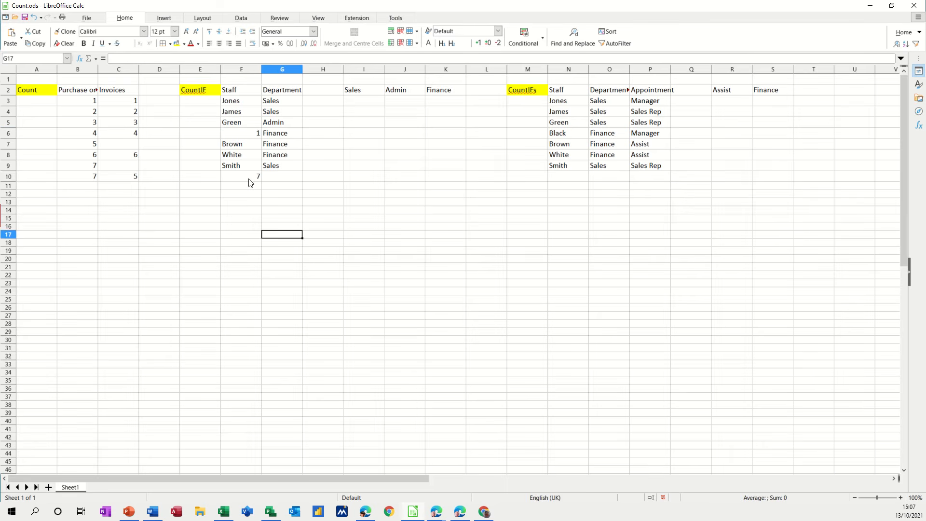
Test the COUNTA formula with F6 emptied, undo the changes to restore the staff name, and reselect F10.
{"action": "left_click", "coordinate": [237, 137]}
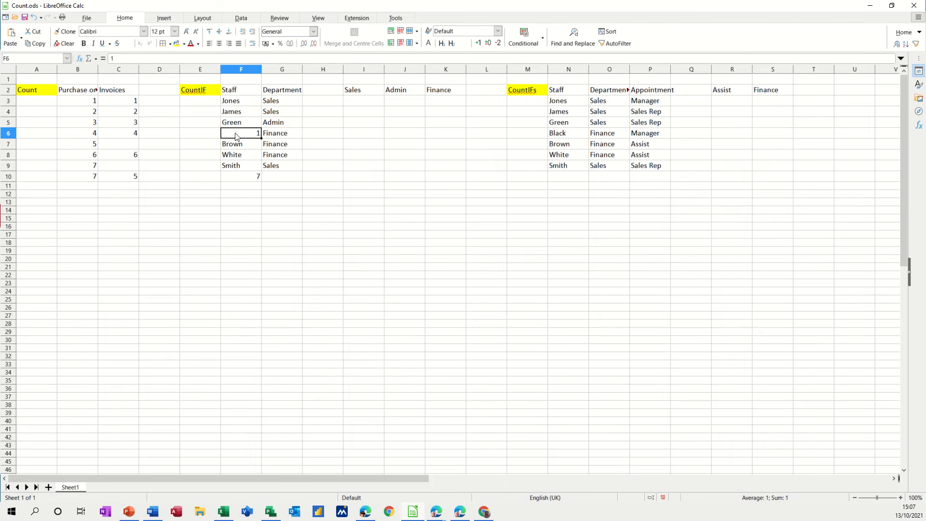
{"action": "key", "text": "Delete"}
{"action": "left_click", "coordinate": [239, 194]}
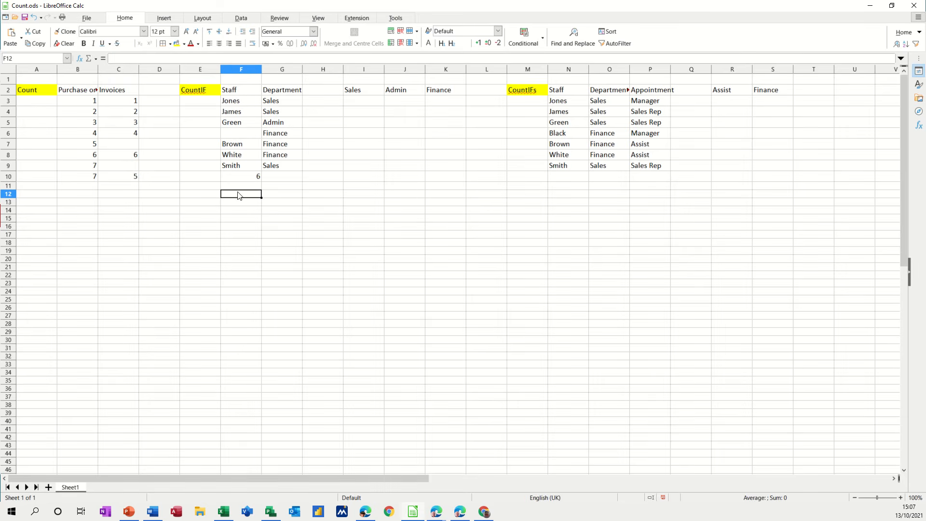
{"action": "key", "text": "ctrl+z"}
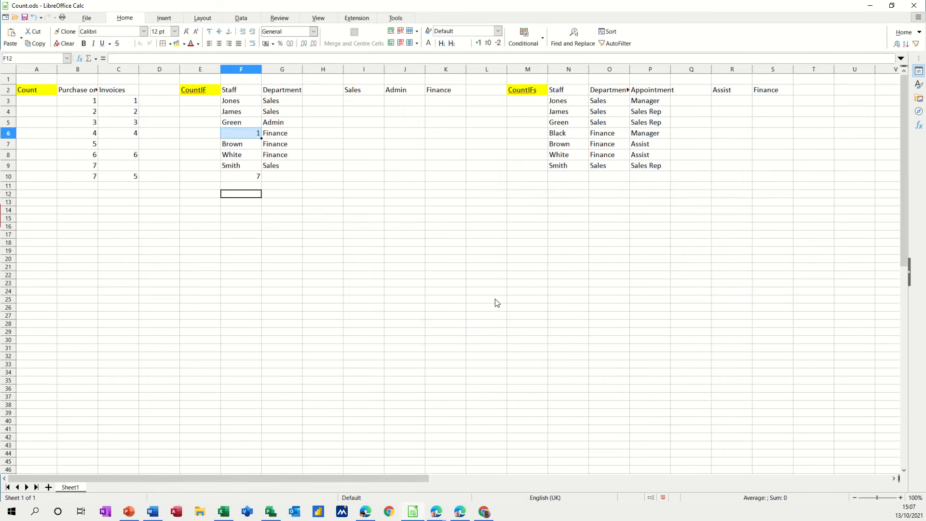
{"action": "left_click", "coordinate": [236, 179]}
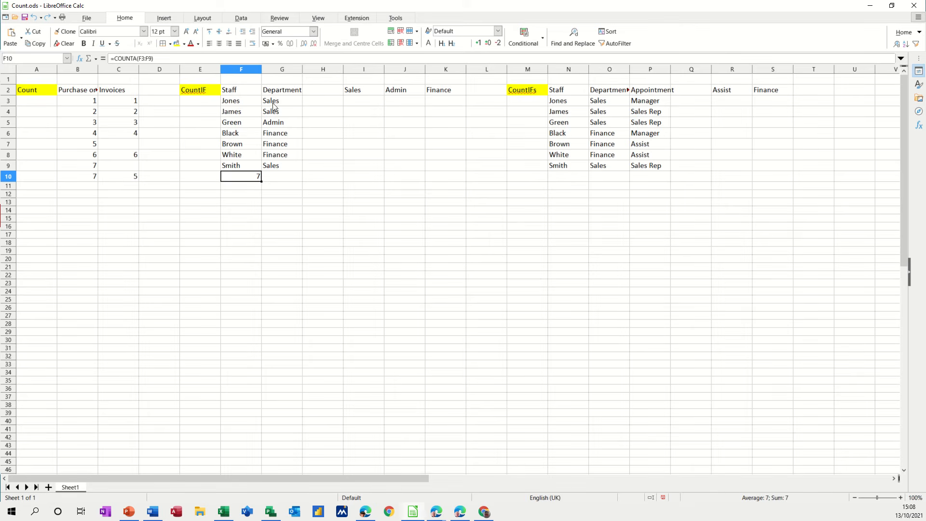
Enter the formula =COUNTIF(G3:G9,I2) in cell I3 to count the staff in the Sales department.
{"action": "left_click", "coordinate": [358, 103]}
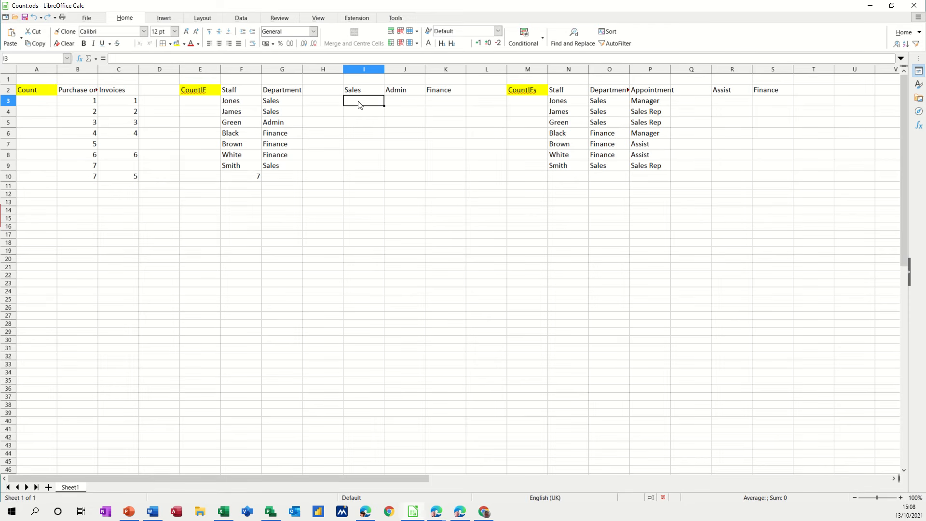
{"action": "type", "text": "=countif("}
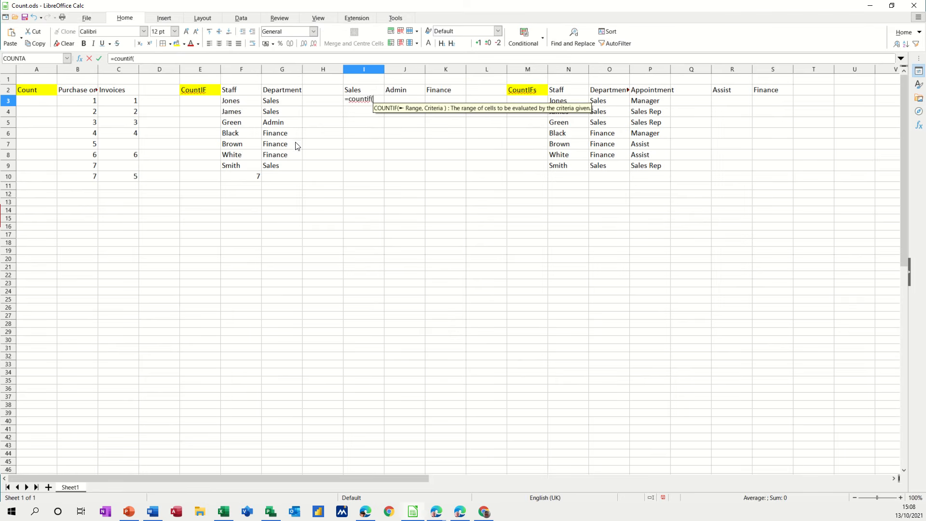
{"action": "left_click_drag", "start_coordinate": [273, 105], "coordinate": [277, 166]}
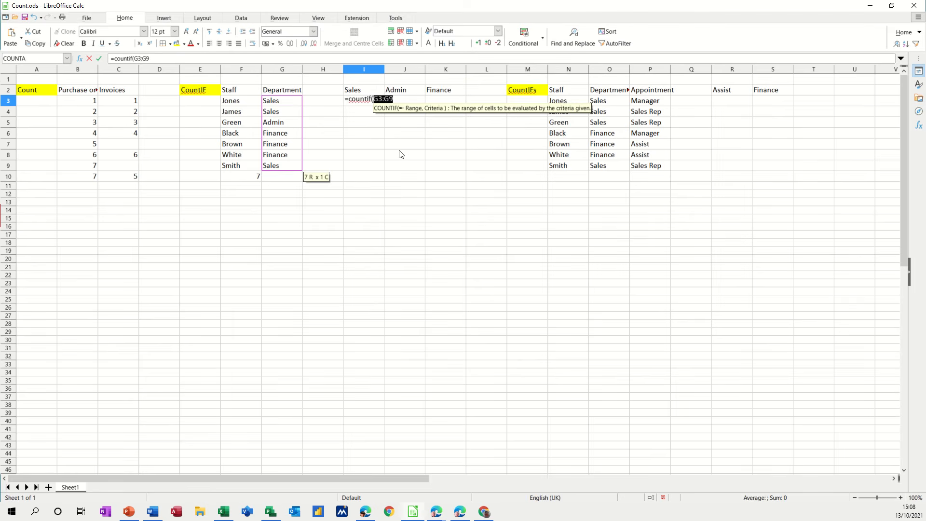
{"action": "type", "text": ","}
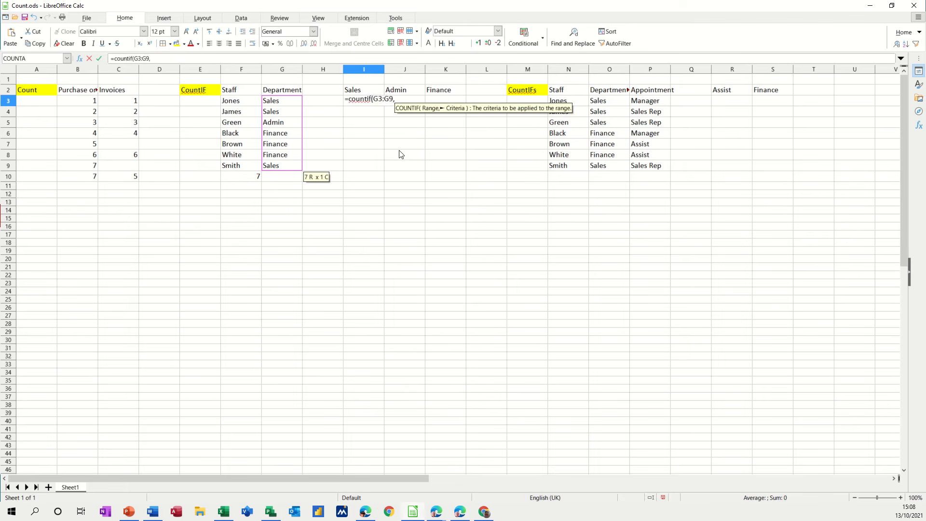
{"action": "left_click", "coordinate": [359, 92]}
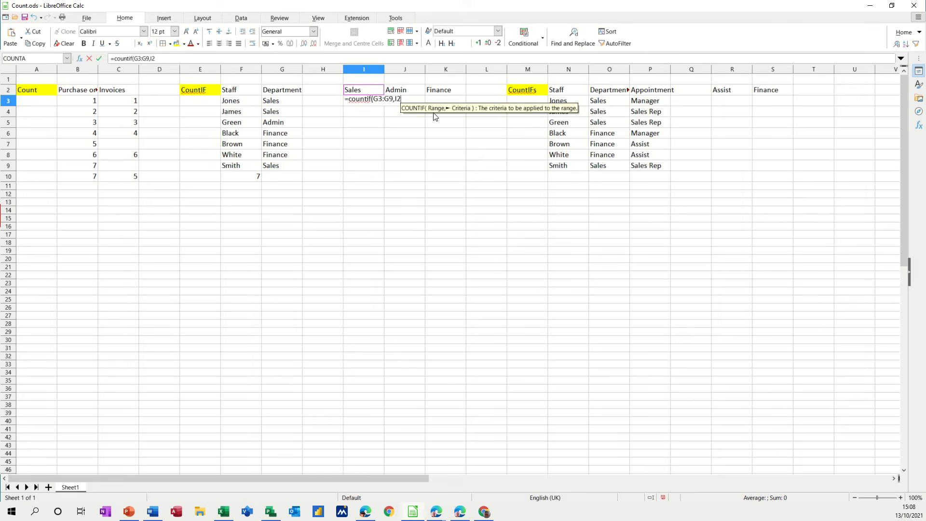
{"action": "type", "text": ")"}
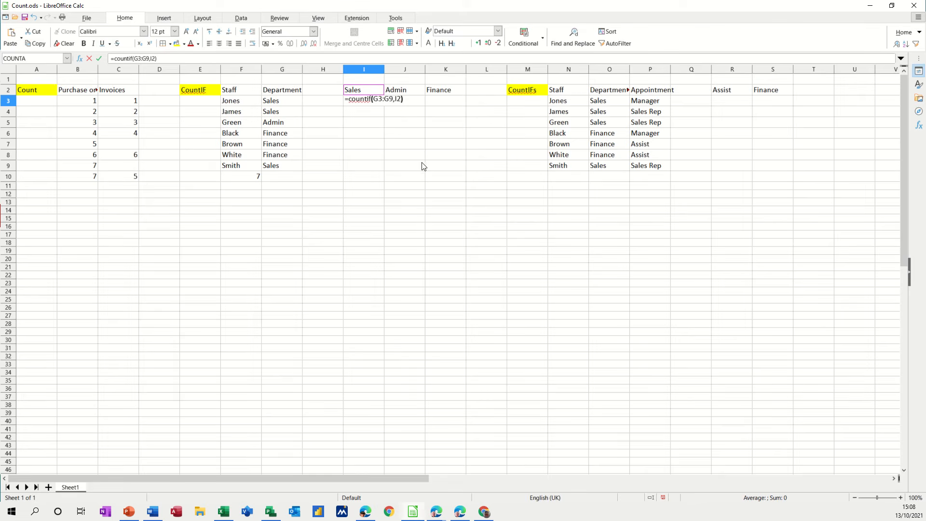
{"action": "left_click", "coordinate": [98, 59]}
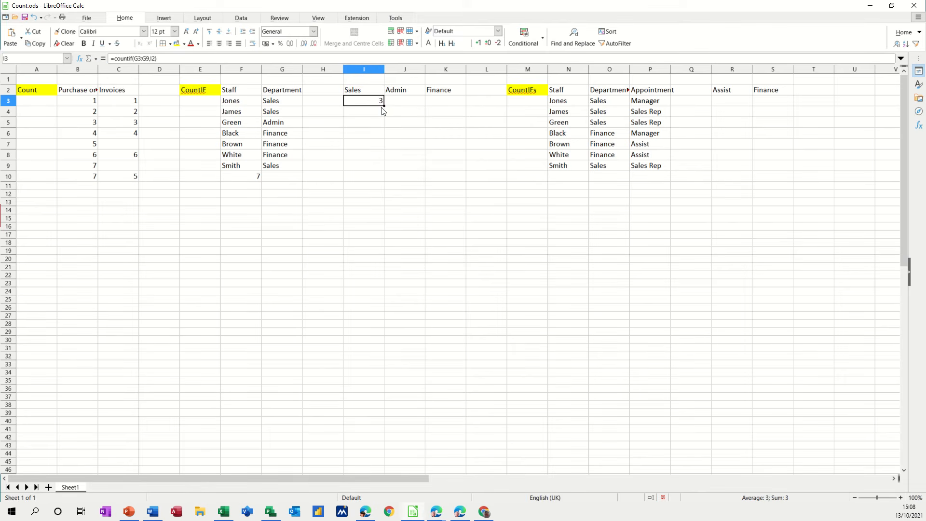
Copy the COUNTIF formula from I3 across to J3:K3.
{"action": "left_click_drag", "start_coordinate": [383, 104], "coordinate": [459, 104]}
{"action": "left_click", "coordinate": [362, 107]}
{"action": "left_click", "coordinate": [415, 103]}
{"action": "left_click", "coordinate": [451, 102]}
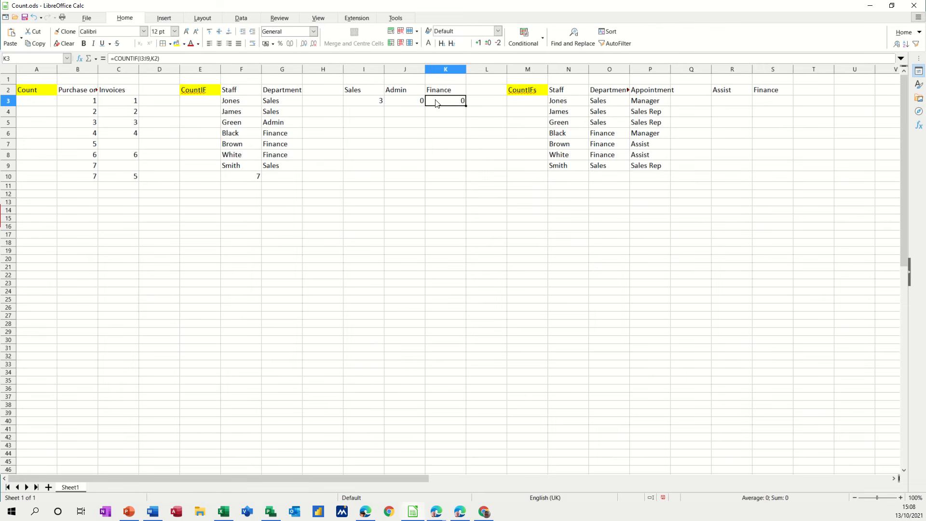
Check the cell references in the copied formulas in J3 and K3, and clear both cells.
{"action": "left_click", "coordinate": [410, 102]}
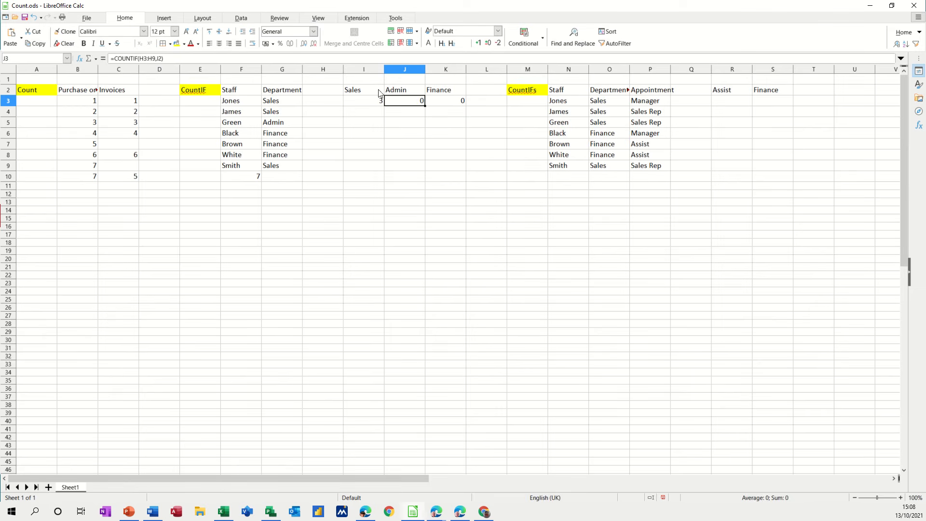
{"action": "left_click", "coordinate": [438, 101]}
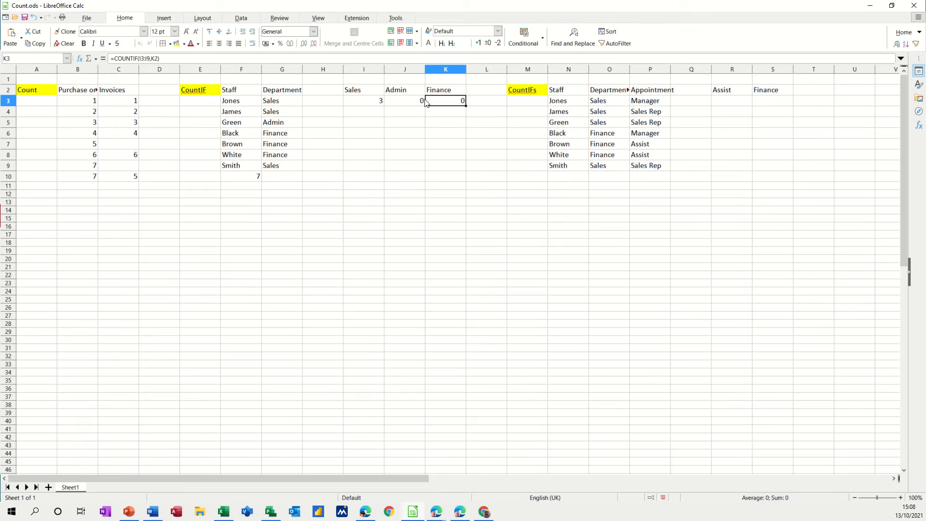
{"action": "left_click_drag", "start_coordinate": [410, 104], "coordinate": [428, 102]}
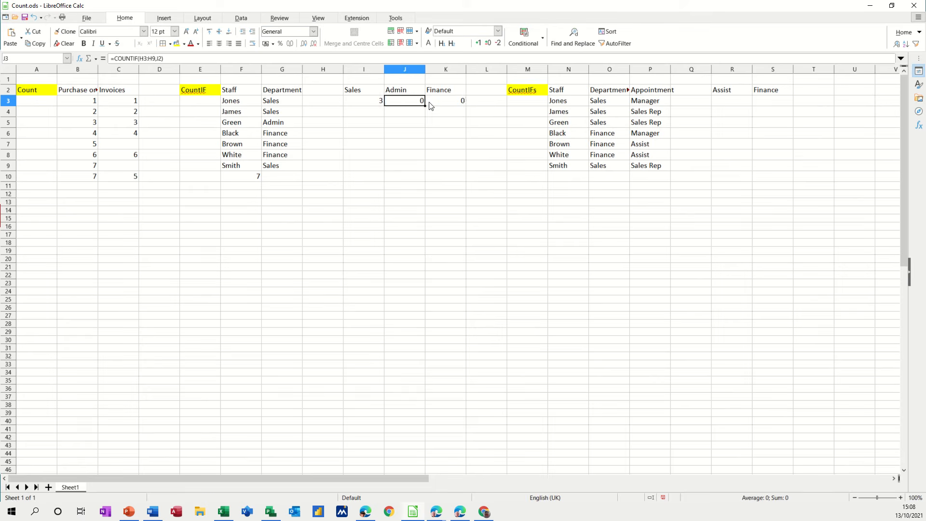
{"action": "key", "text": "Delete"}
Make the range in the I3 COUNTIF formula absolute as $G$3:$G$9.
{"action": "left_click", "coordinate": [362, 102]}
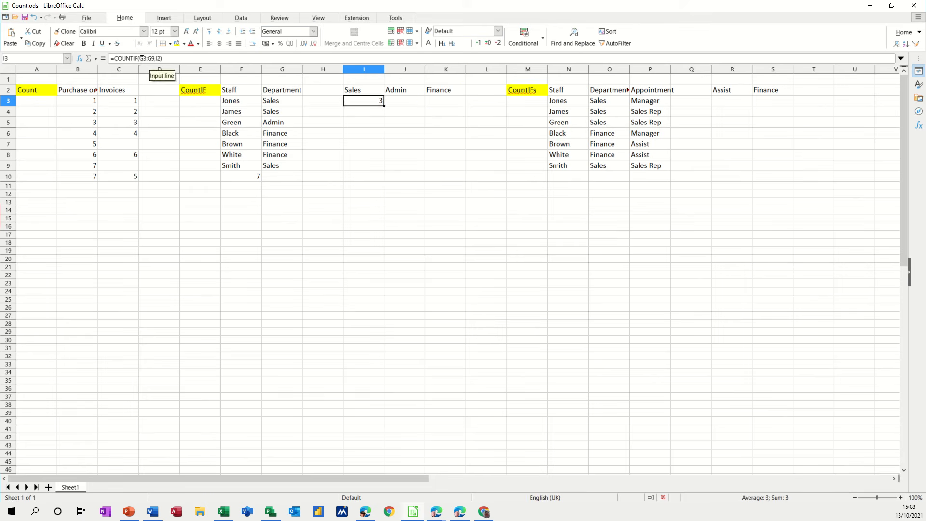
{"action": "left_click", "coordinate": [141, 59]}
{"action": "left_click_drag", "start_coordinate": [140, 59], "coordinate": [153, 59]}
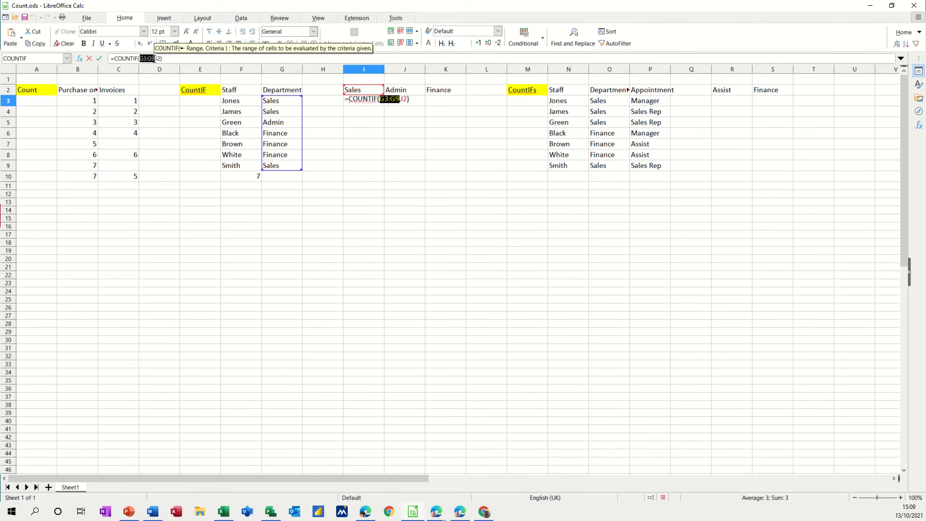
{"action": "key", "text": "F4"}
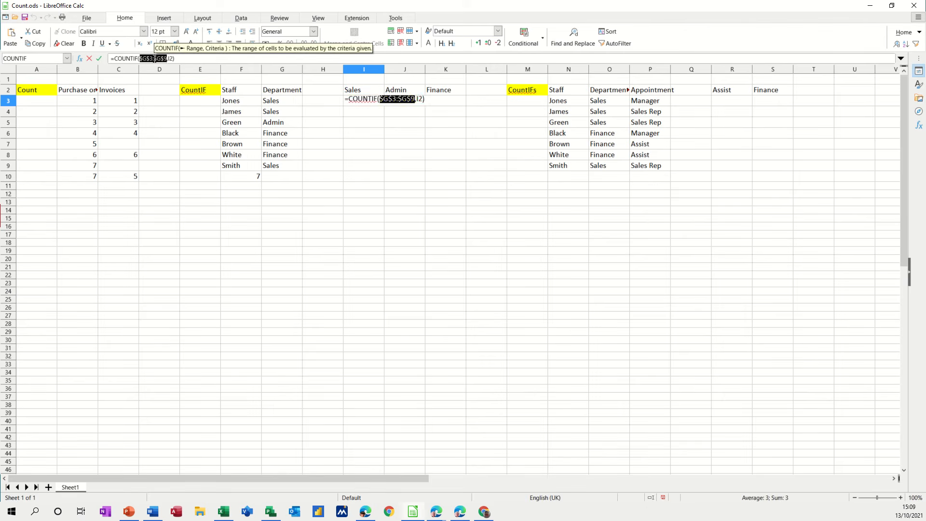
{"action": "left_click", "coordinate": [100, 58]}
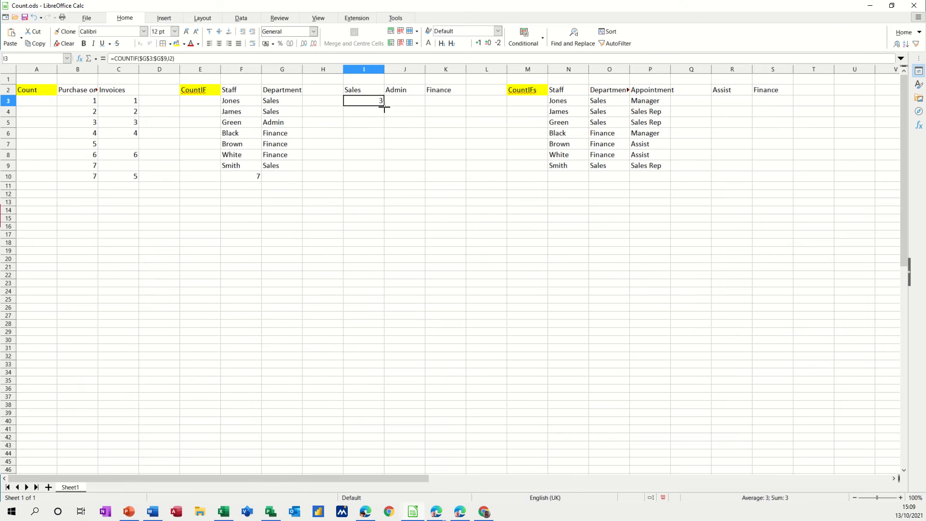
Copy the absolute-range formula from I3 across to J3:K3, and clear the copies under Admin and Finance.
{"action": "left_click_drag", "start_coordinate": [384, 107], "coordinate": [441, 103]}
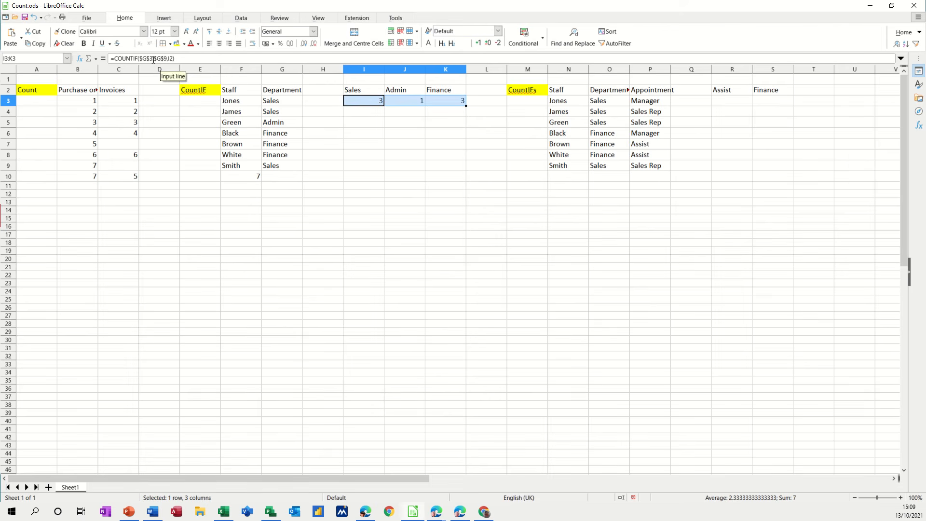
{"action": "mouse_move", "coordinate": [402, 102]}
{"action": "left_mouse_down"}
{"action": "mouse_move", "coordinate": [423, 102]}
{"action": "mouse_move", "coordinate": [394, 102]}
{"action": "mouse_move", "coordinate": [440, 107]}
{"action": "mouse_move", "coordinate": [389, 106]}
{"action": "mouse_move", "coordinate": [413, 110]}
{"action": "left_mouse_up"}
{"action": "left_click", "coordinate": [395, 105]}
{"action": "key", "text": "Delete"}
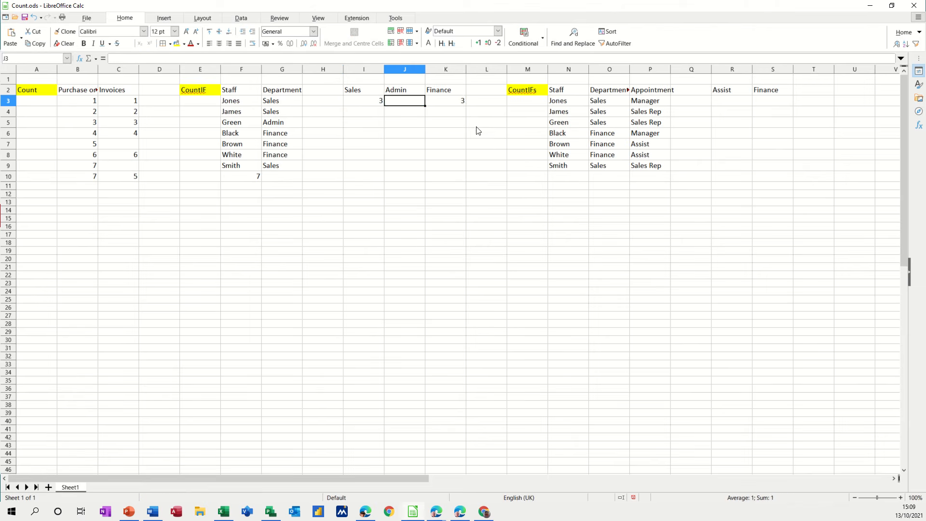
{"action": "left_click", "coordinate": [455, 104]}
{"action": "key", "text": "Delete"}
{"action": "left_click", "coordinate": [367, 101]}
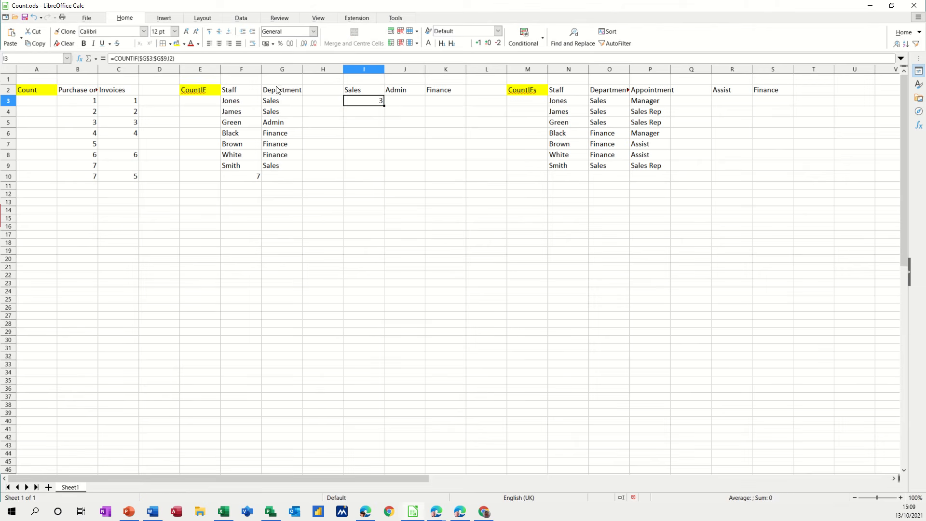
Define the name dept for the department range G3:G9.
{"action": "left_click_drag", "start_coordinate": [278, 103], "coordinate": [277, 163]}
{"action": "left_click", "coordinate": [35, 59]}
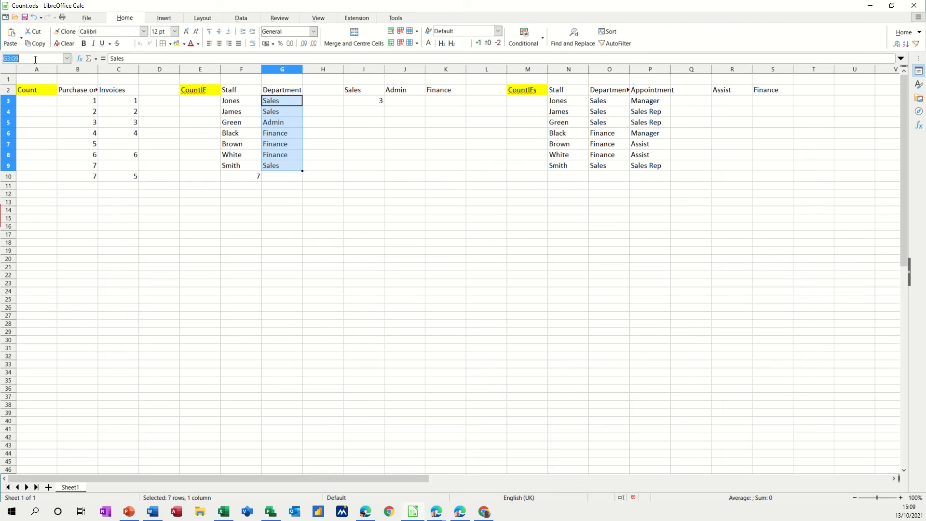
{"action": "type", "text": "d"}
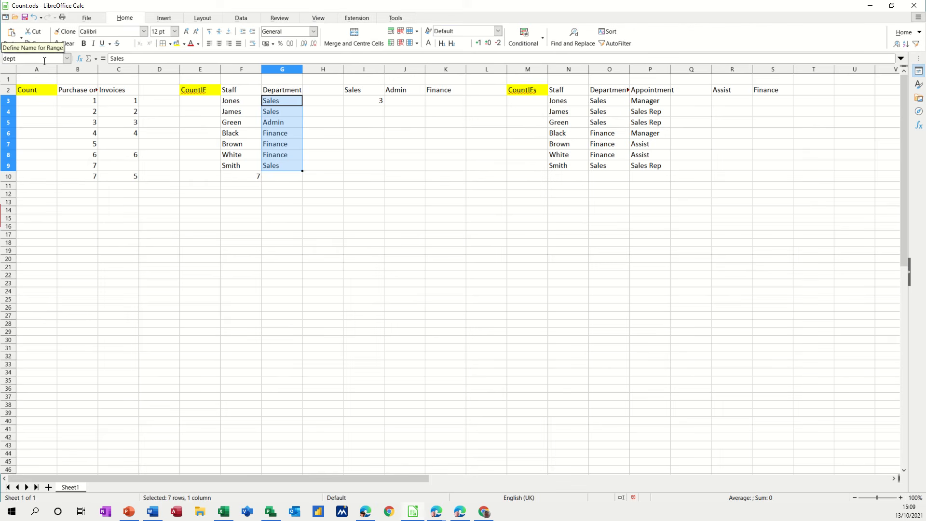
{"action": "type", "text": "ept"}
{"action": "key", "text": "Return"}
Change the I3 formula to =COUNTIF(dept,I2) and copy it across to J3:K3 for Admin and Finance.
{"action": "left_click", "coordinate": [360, 104]}
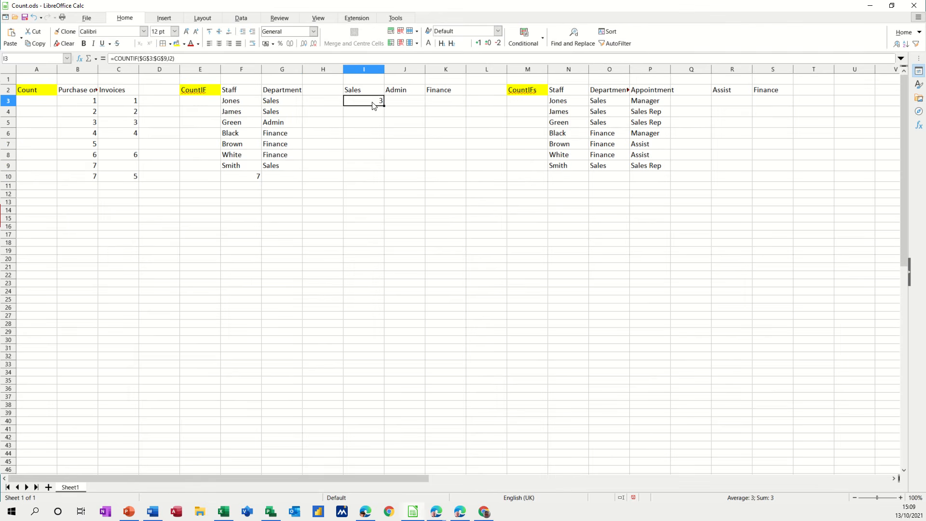
{"action": "double_click", "coordinate": [167, 58]}
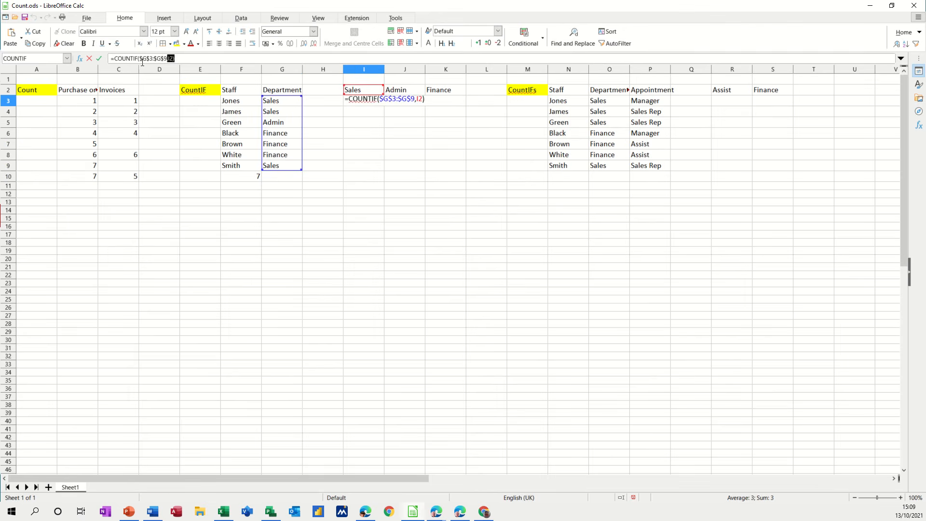
{"action": "left_click_drag", "start_coordinate": [140, 59], "coordinate": [167, 59]}
{"action": "type", "text": "d"}
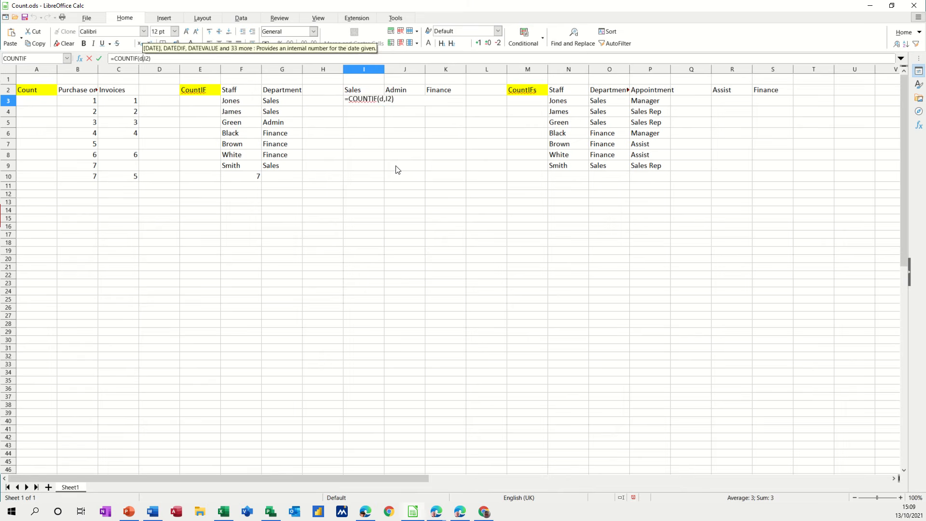
{"action": "type", "text": "ept"}
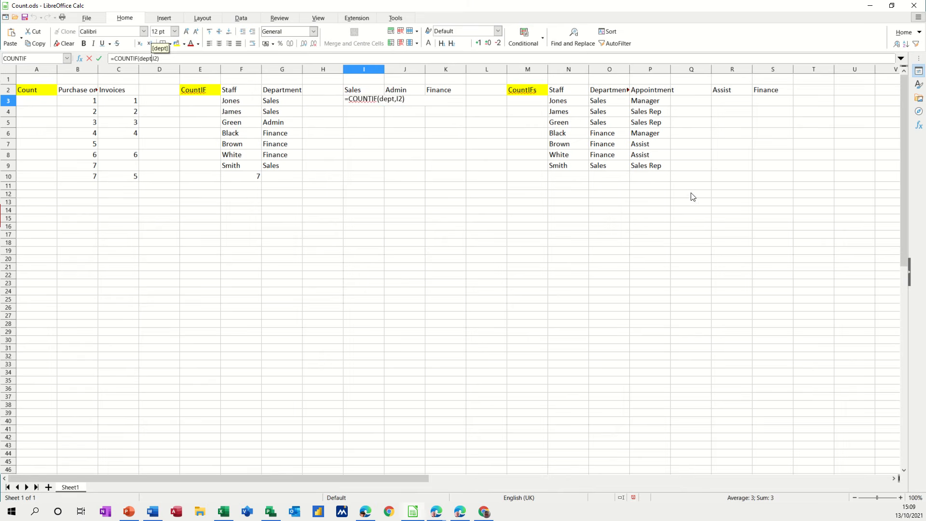
{"action": "type", "text": ","}
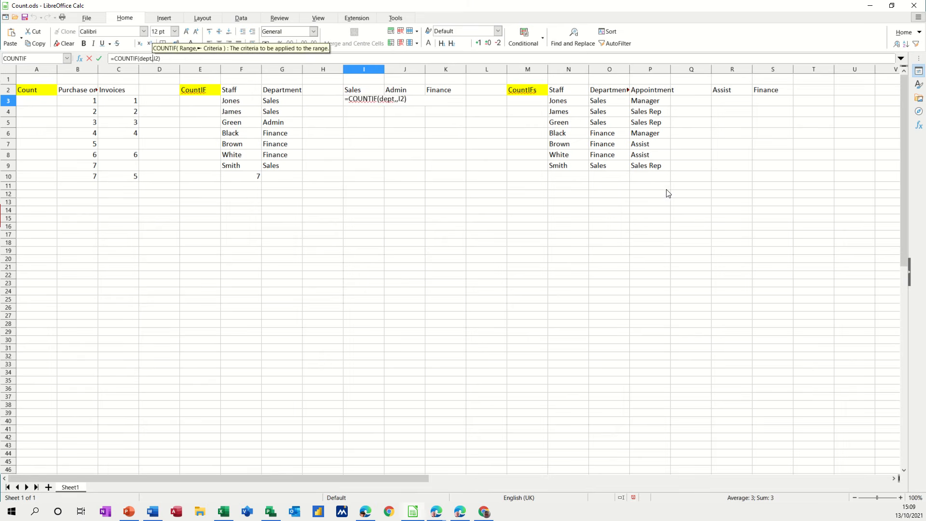
{"action": "key", "text": "BackSpace"}
{"action": "left_click", "coordinate": [98, 60]}
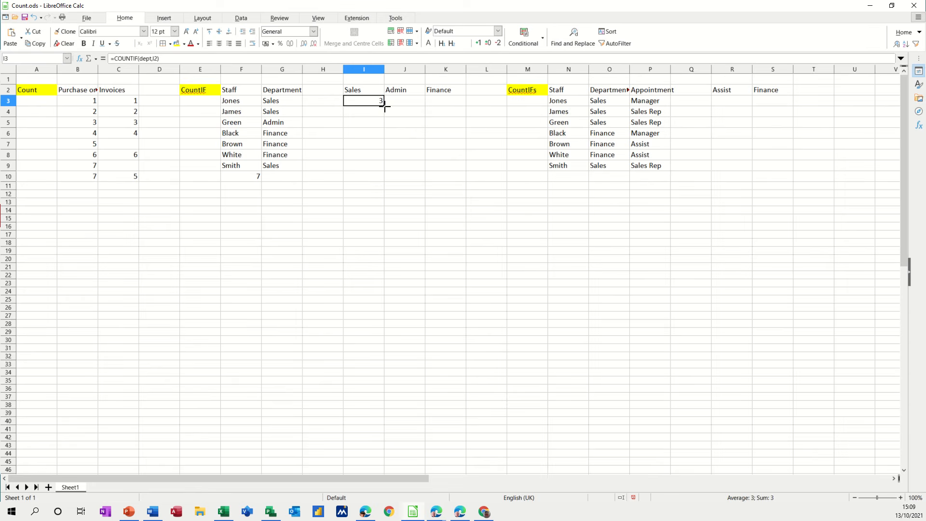
{"action": "left_click_drag", "start_coordinate": [385, 108], "coordinate": [457, 109]}
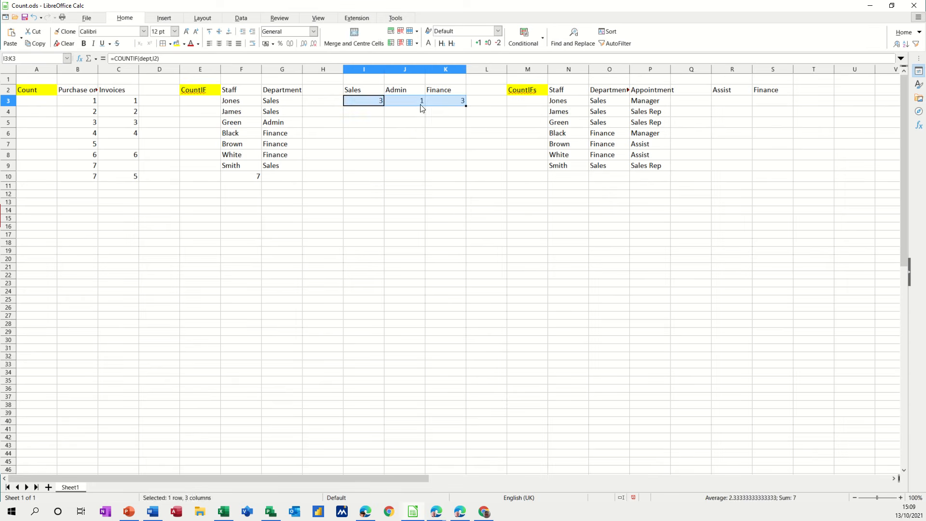
Examine the COUNTIF formulas in I3, J3 and K3 to compare their dept range and criteria references.
{"action": "left_click", "coordinate": [421, 106]}
{"action": "left_click", "coordinate": [453, 106]}
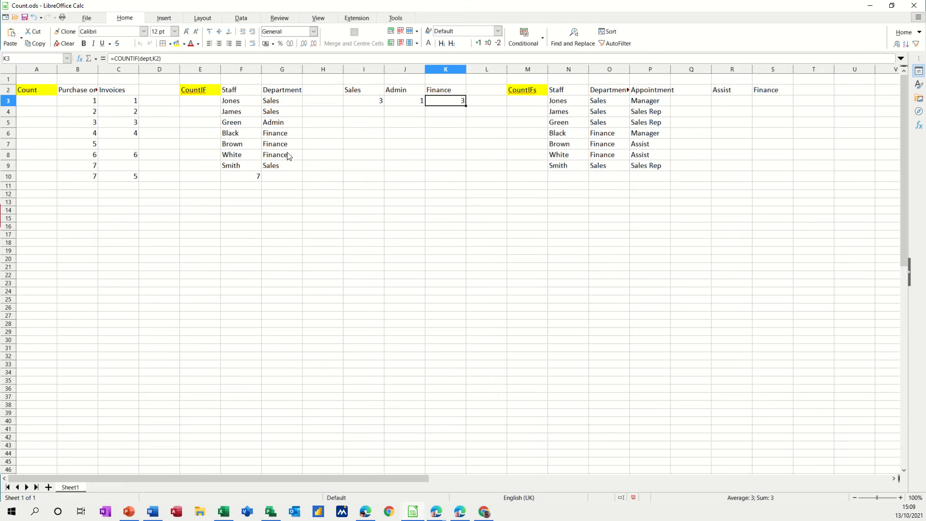
{"action": "left_click", "coordinate": [378, 100]}
{"action": "left_click", "coordinate": [406, 102]}
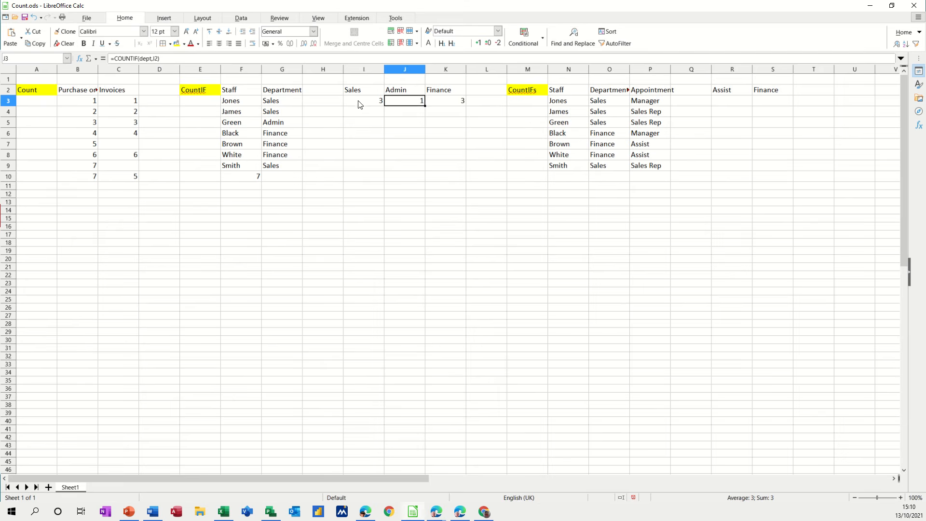
{"action": "left_click", "coordinate": [359, 100]}
{"action": "left_click", "coordinate": [405, 100]}
{"action": "left_click", "coordinate": [459, 100]}
{"action": "left_click", "coordinate": [378, 106]}
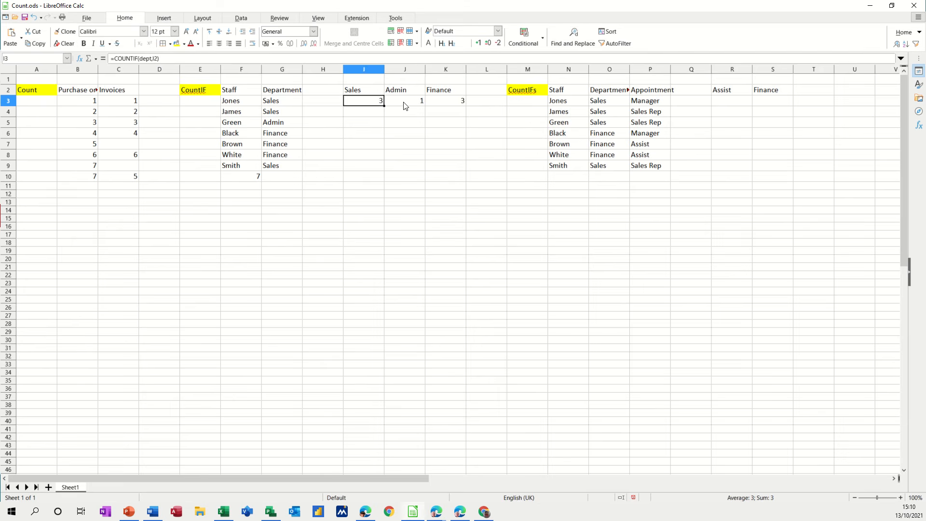
{"action": "left_click", "coordinate": [404, 103]}
{"action": "left_click", "coordinate": [443, 102]}
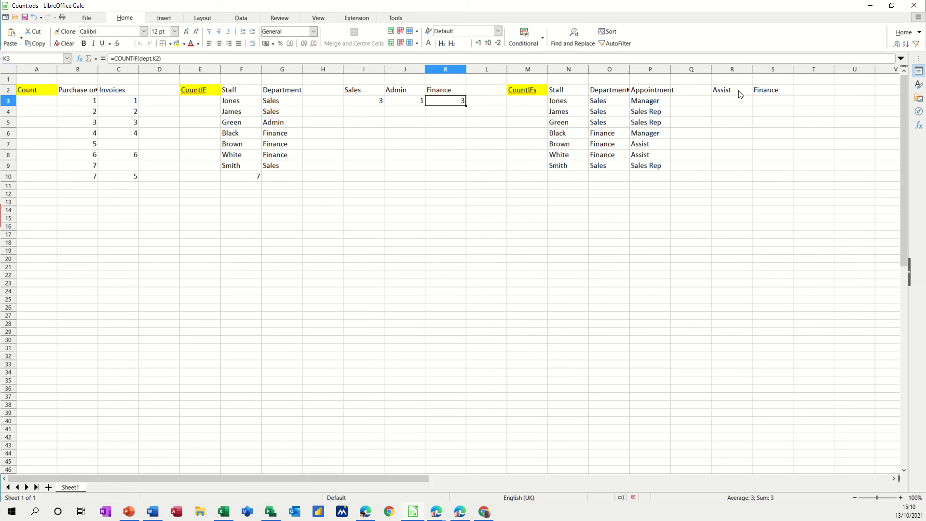
Begin a COUNTIFS formula in R3 with appointment range P3:P9 and the Assist cell R2 as its first criterion.
{"action": "left_click", "coordinate": [722, 92]}
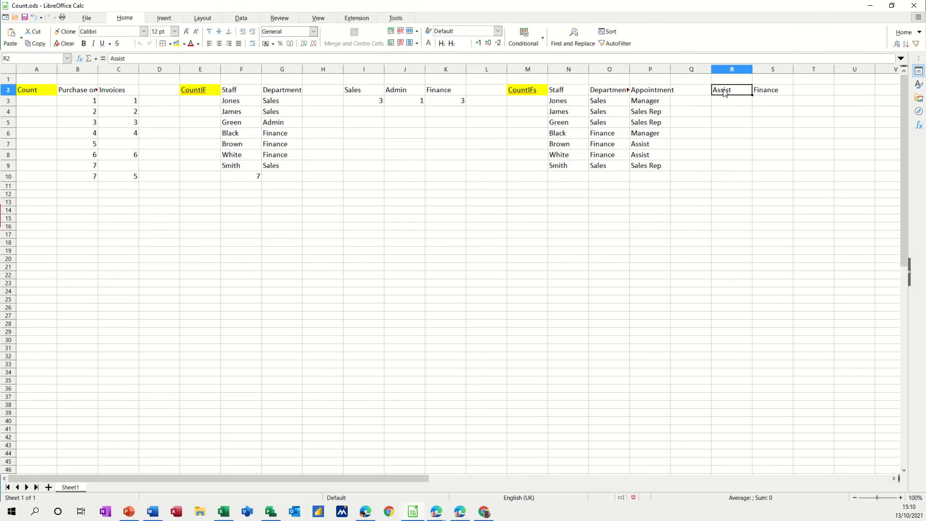
{"action": "left_click", "coordinate": [774, 93]}
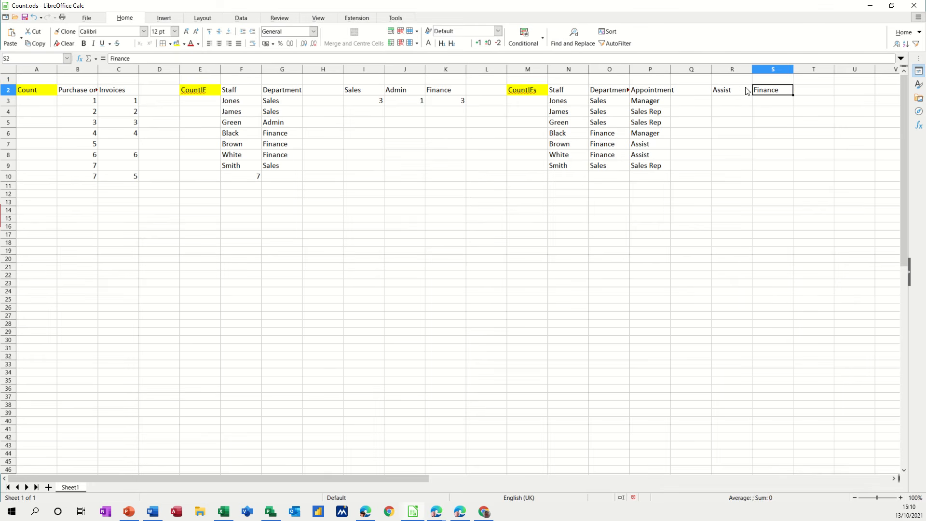
{"action": "left_click", "coordinate": [733, 95]}
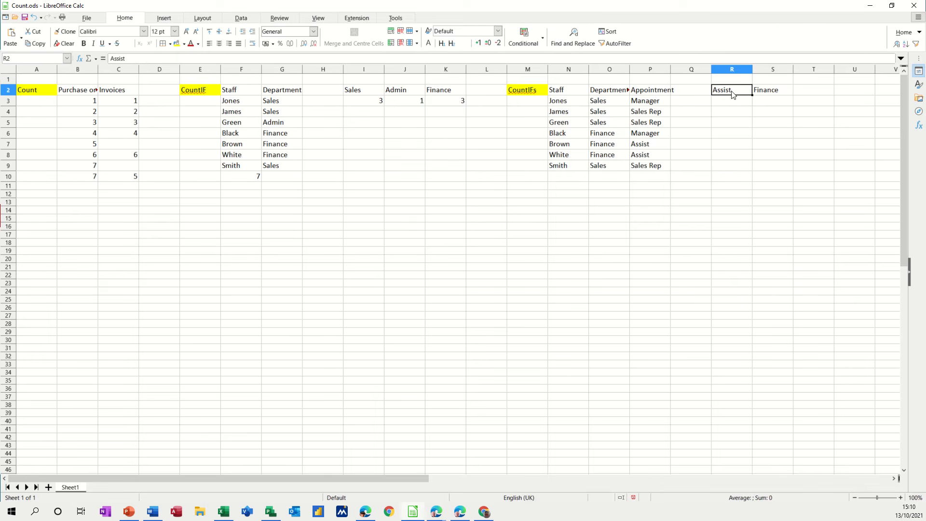
{"action": "left_click", "coordinate": [765, 94]}
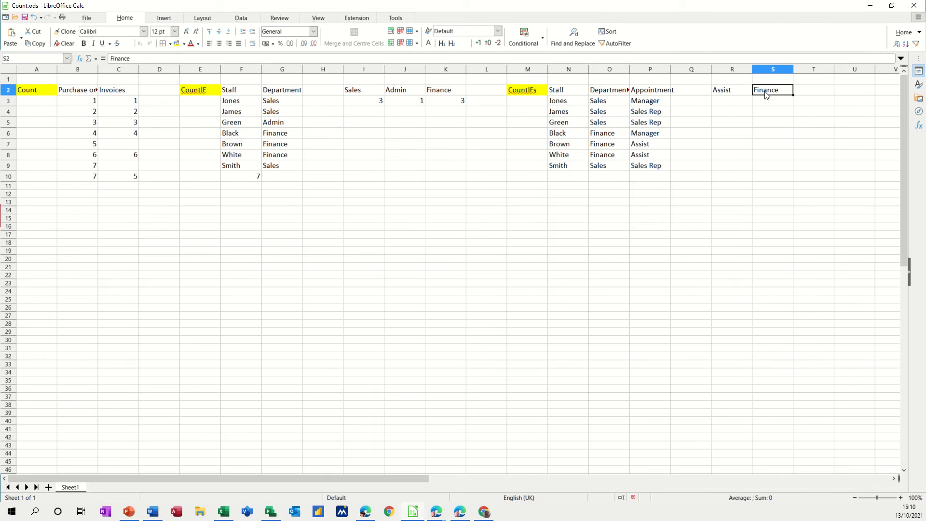
{"action": "left_click", "coordinate": [735, 105]}
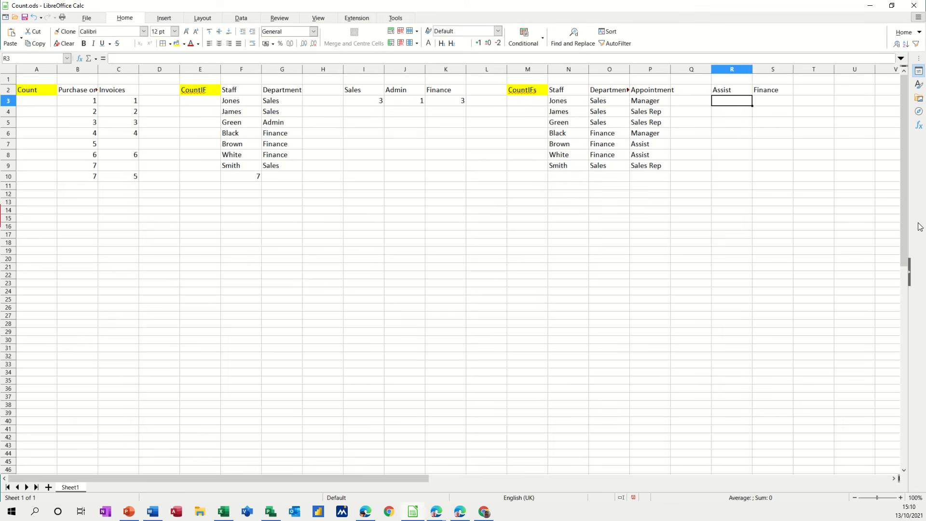
{"action": "type", "text": "=co"}
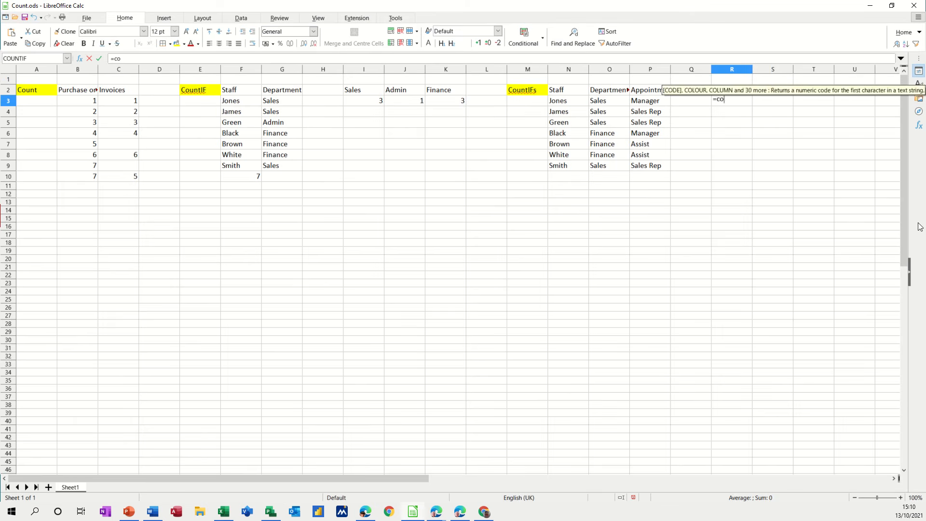
{"action": "type", "text": "untifs("}
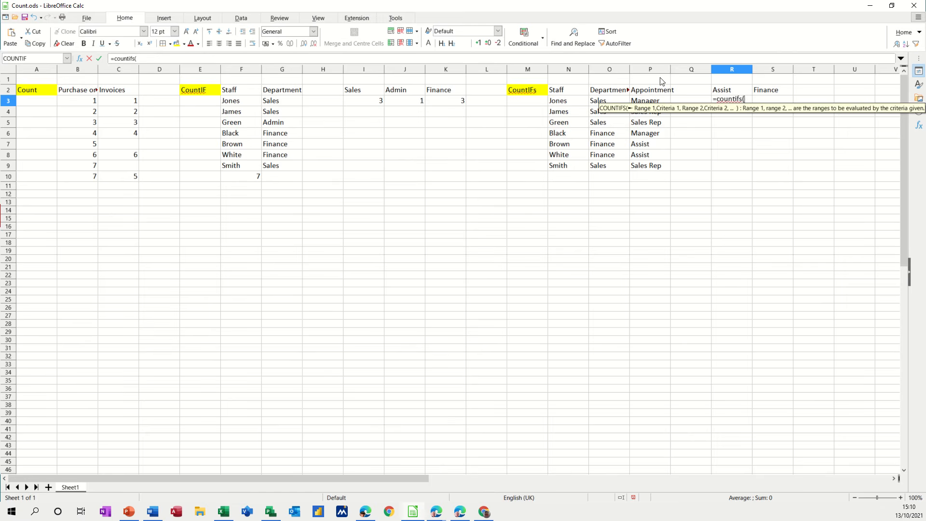
{"action": "left_click", "coordinate": [645, 102]}
{"action": "left_click_drag", "start_coordinate": [645, 101], "coordinate": [647, 166]}
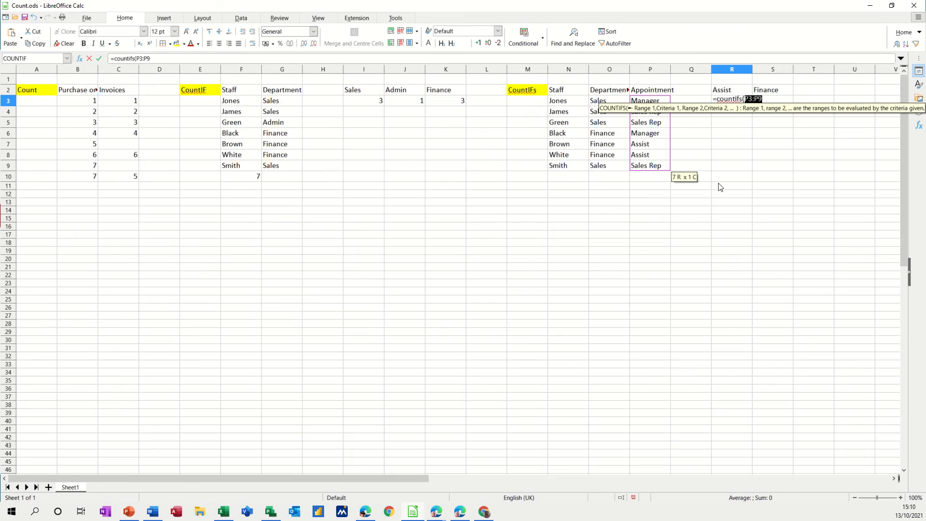
{"action": "type", "text": ","}
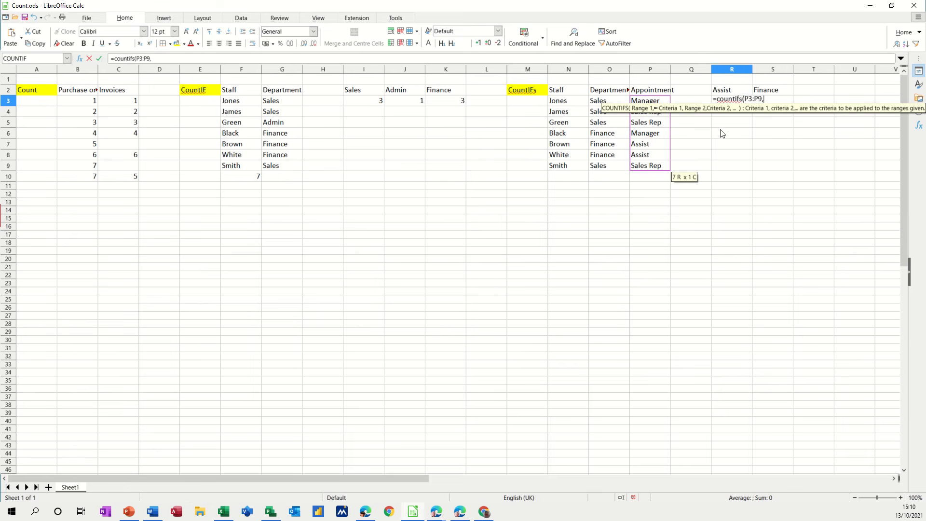
{"action": "left_click", "coordinate": [724, 93]}
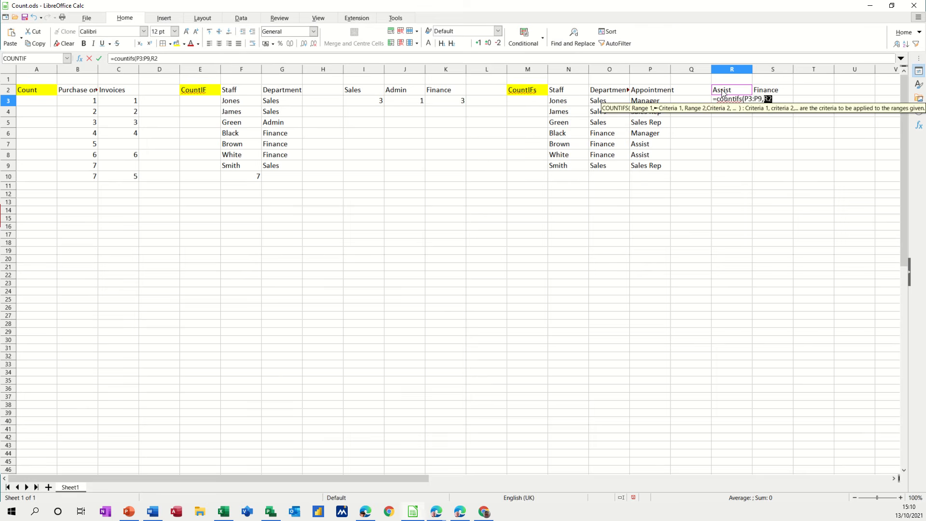
{"action": "type", "text": ","}
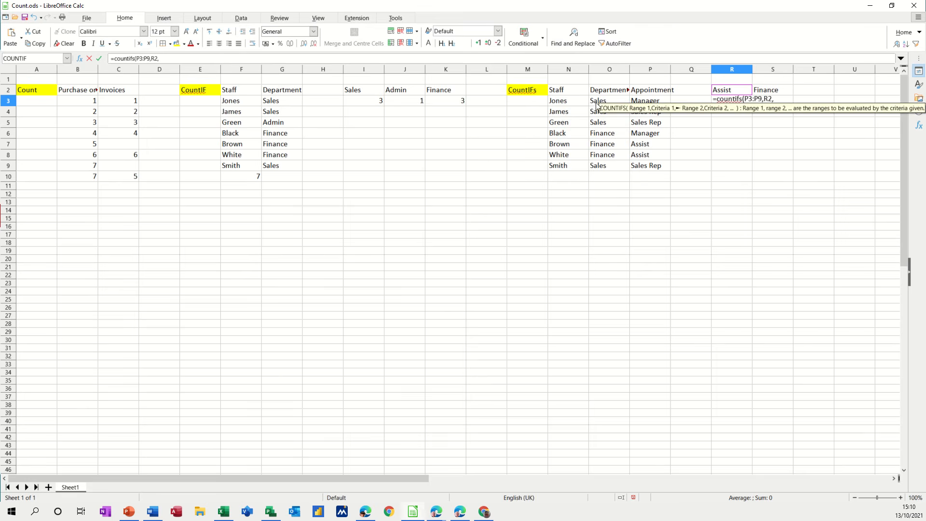
Complete the R3 formula as =COUNTIFS(P3:P9,R2,O3:O9,S2) and check it against the Finance Assist rows in O7:P8.
{"action": "left_click_drag", "start_coordinate": [593, 102], "coordinate": [591, 165]}
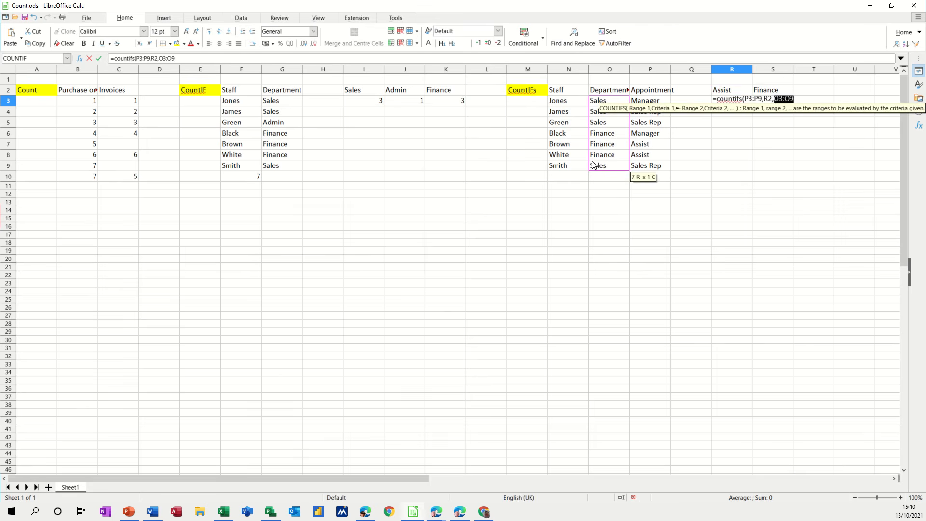
{"action": "type", "text": ","}
{"action": "left_click", "coordinate": [770, 93]}
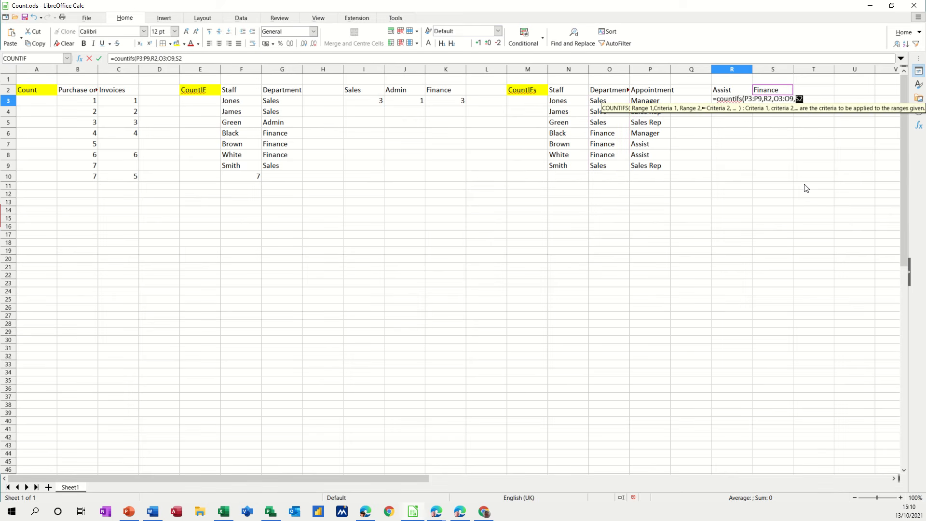
{"action": "type", "text": ")"}
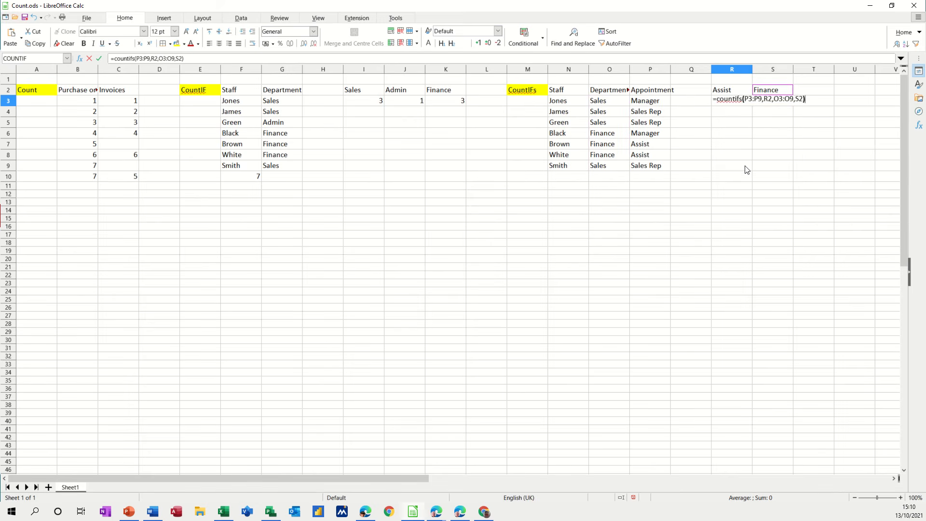
{"action": "left_click", "coordinate": [98, 58]}
{"action": "left_click", "coordinate": [732, 100]}
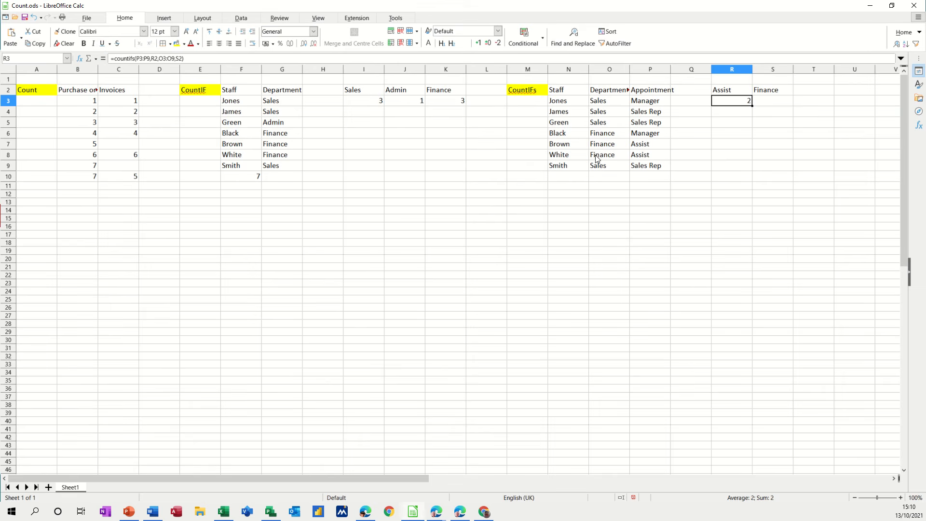
{"action": "left_click_drag", "start_coordinate": [607, 147], "coordinate": [635, 151]}
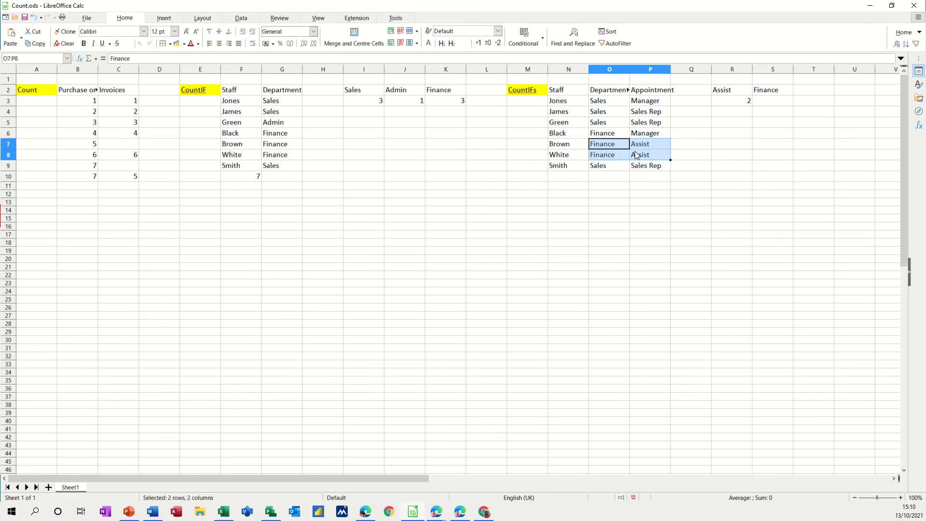
Change the appointment criterion in R2 to Manager.
{"action": "left_click", "coordinate": [729, 94]}
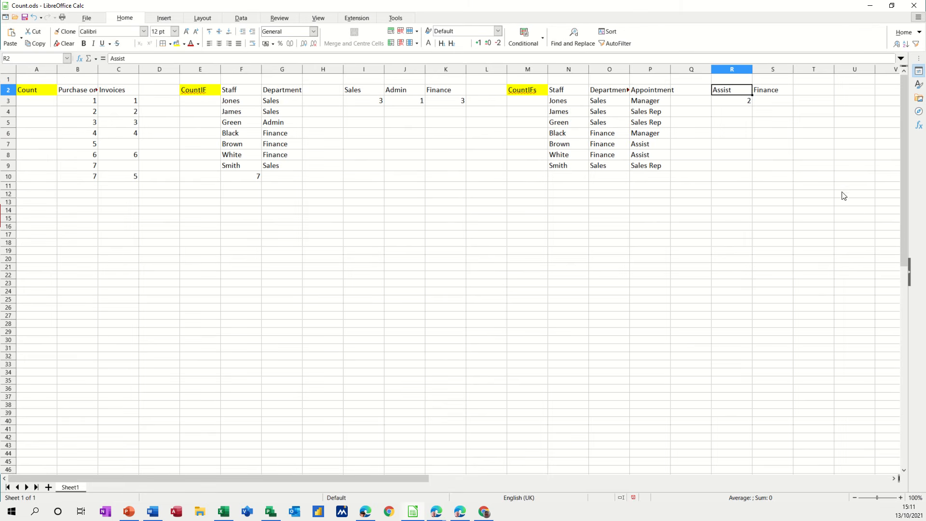
{"action": "type", "text": "Manag"}
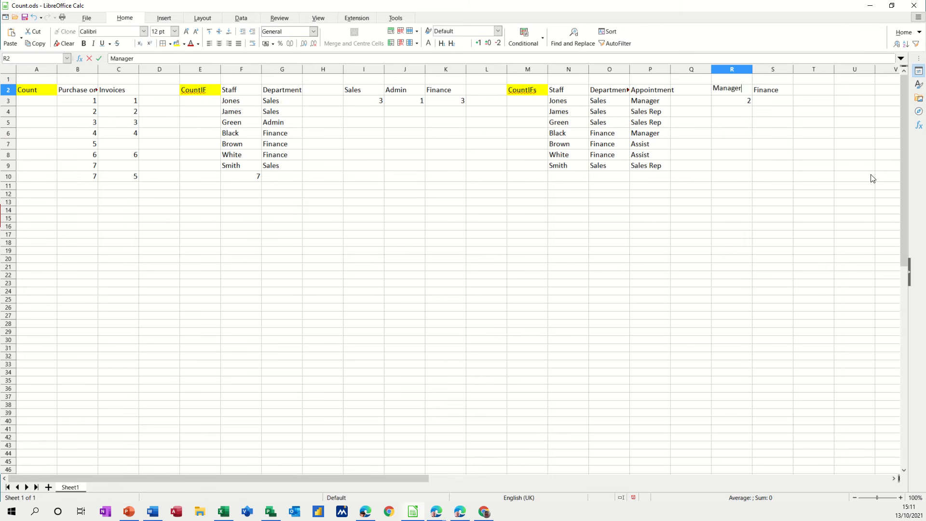
{"action": "type", "text": "er"}
{"action": "key", "text": "Return"}
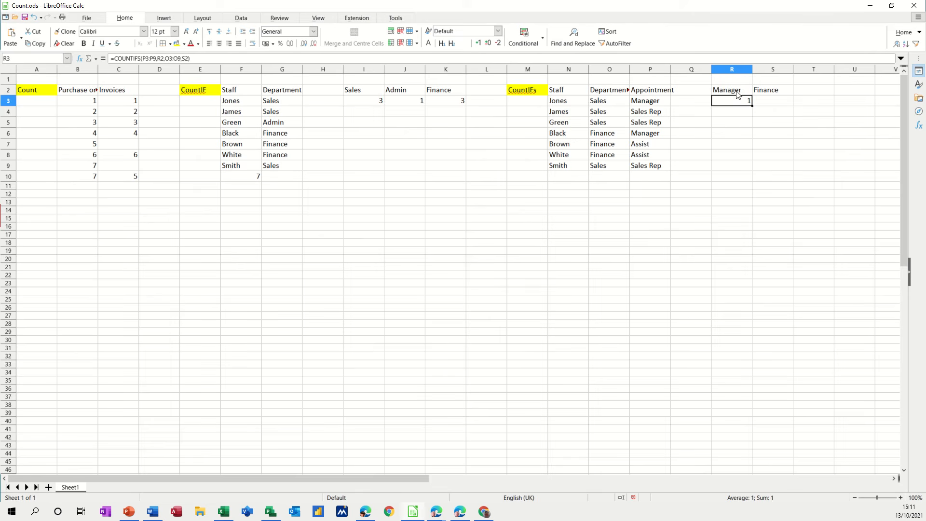
Change the department criterion in S2 to Sales.
{"action": "left_click", "coordinate": [772, 92]}
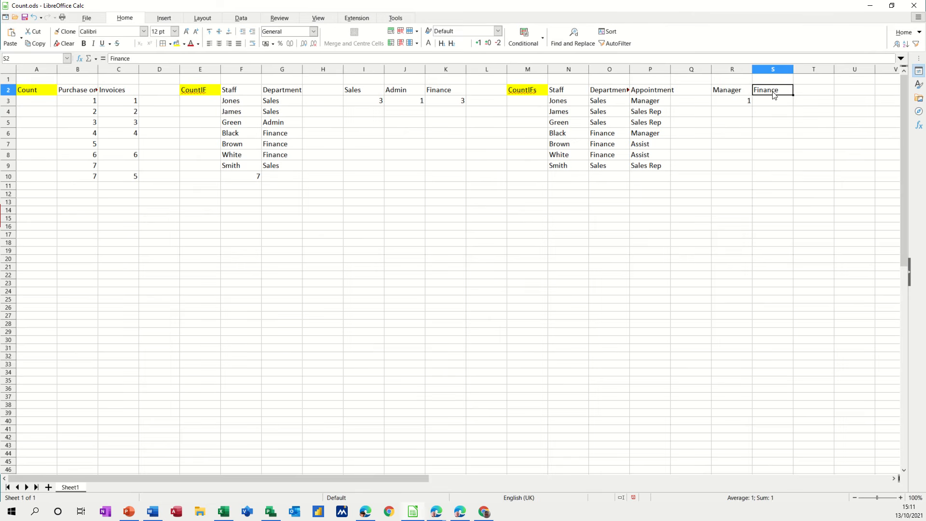
{"action": "type", "text": "Sales"}
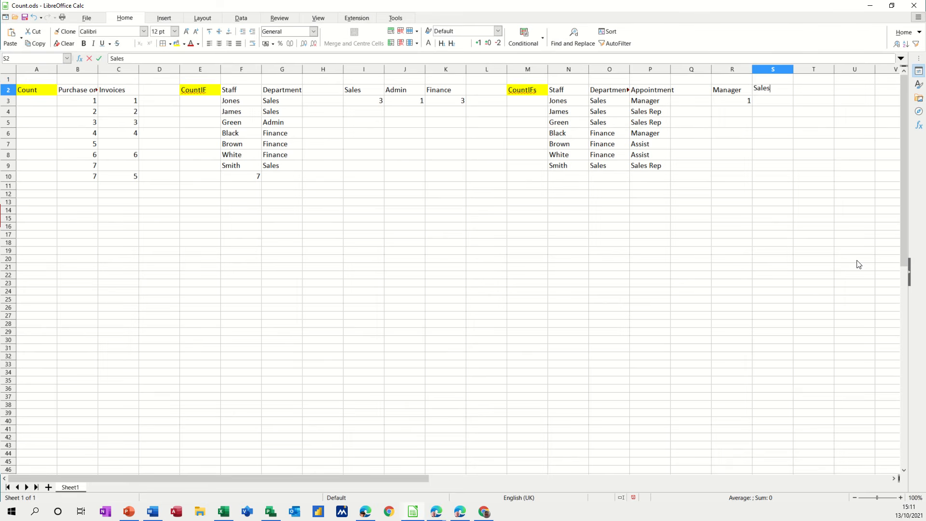
{"action": "key", "text": "Return"}
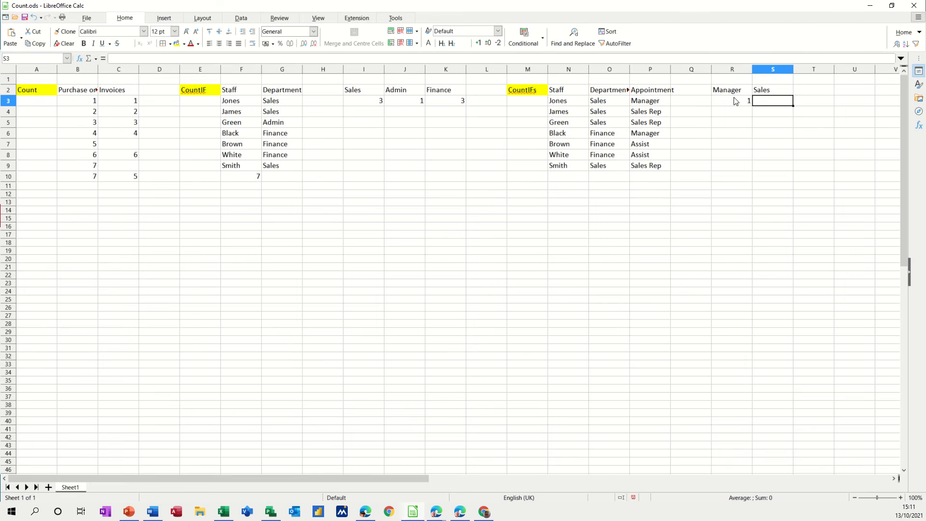
Try Sales Rep as the criterion in S2.
{"action": "left_click", "coordinate": [770, 94]}
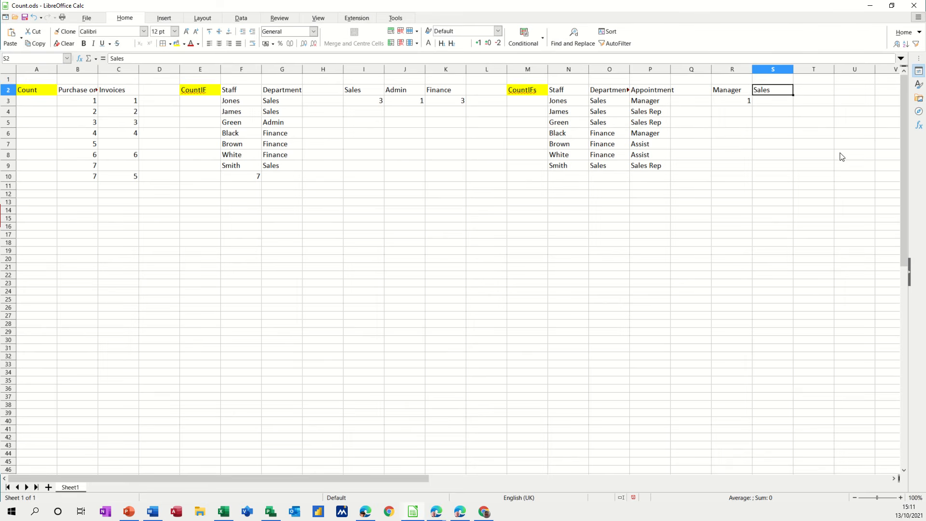
{"action": "type", "text": "Sales Rep"}
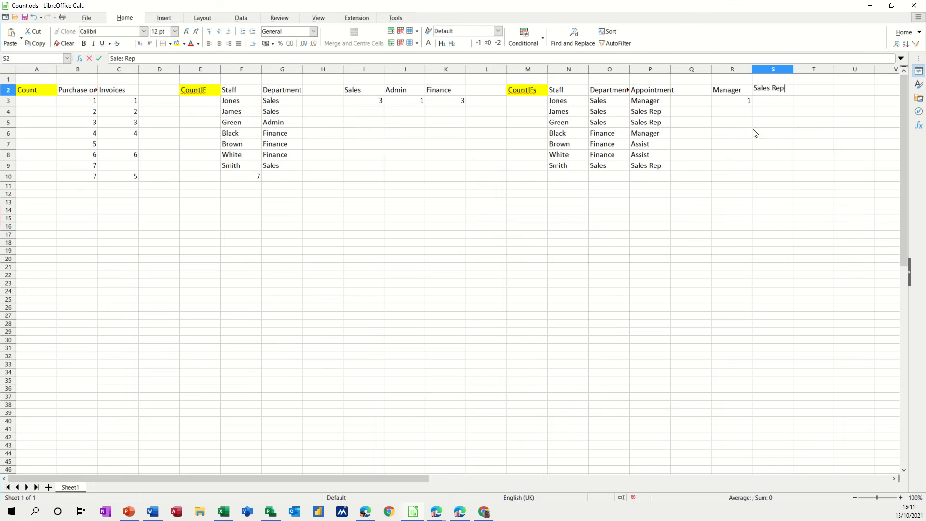
{"action": "left_click", "coordinate": [754, 131]}
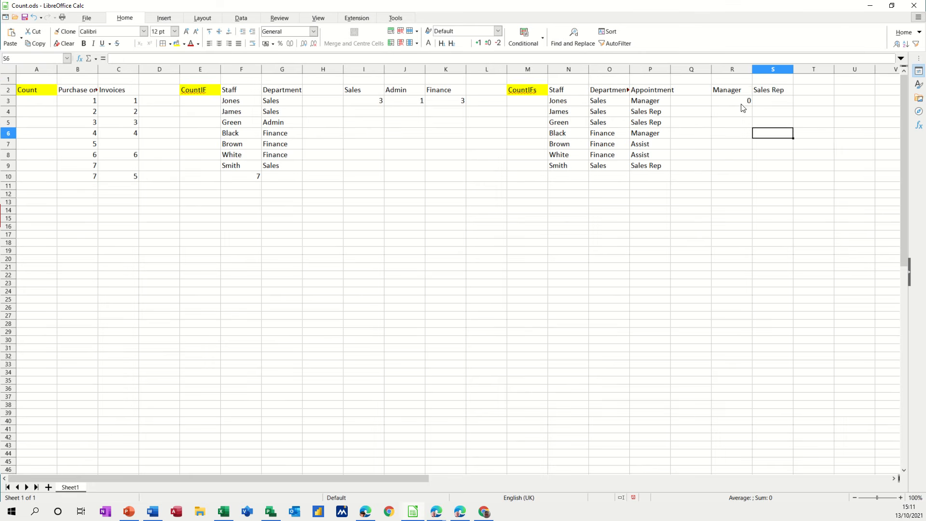
Set the appointment criterion in R2 to Sales rep and the department criterion in S2 to Sales, and check the R3 formula.
{"action": "left_click", "coordinate": [727, 91]}
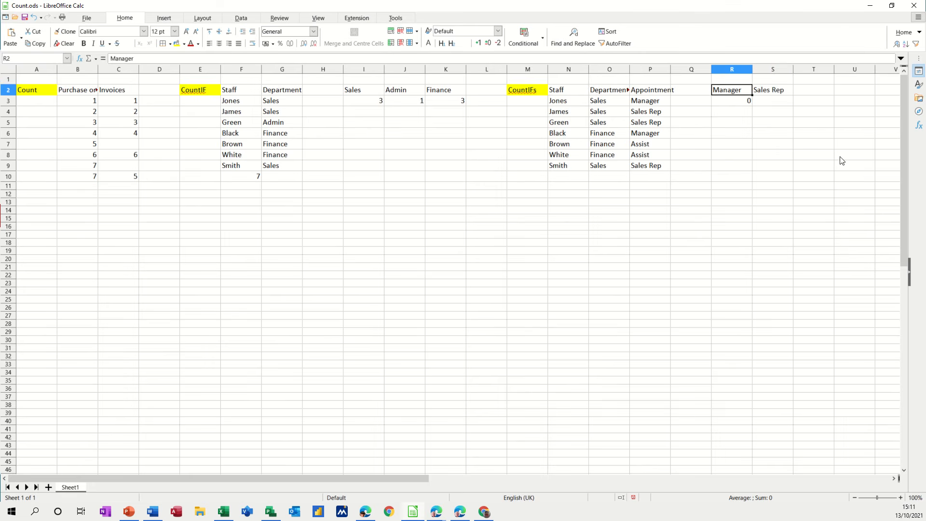
{"action": "type", "text": "Sales rep"}
{"action": "left_click", "coordinate": [756, 91]}
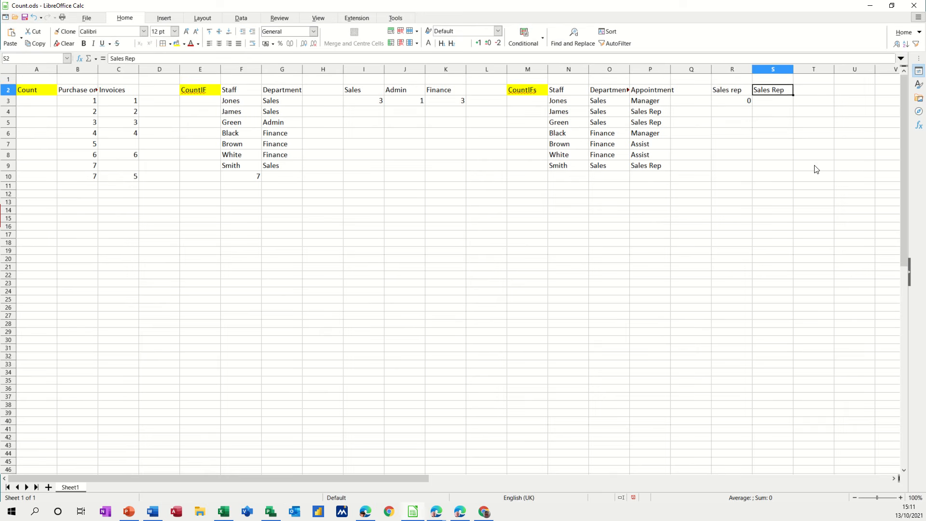
{"action": "type", "text": "Sales"}
{"action": "key", "text": "Return"}
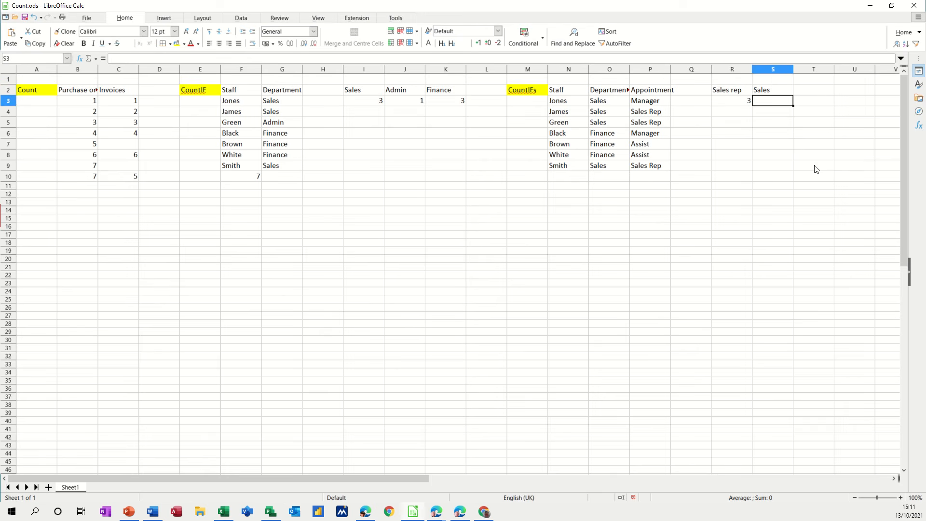
{"action": "left_click", "coordinate": [731, 102]}
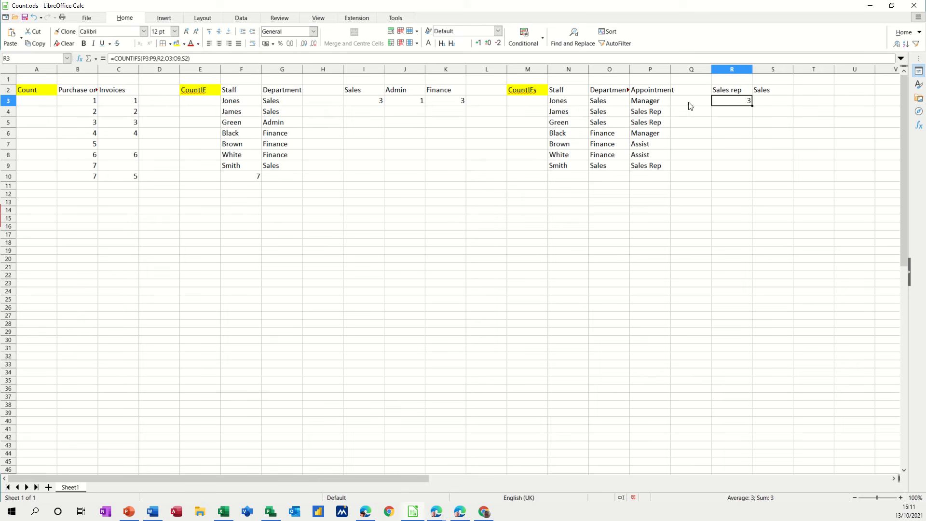